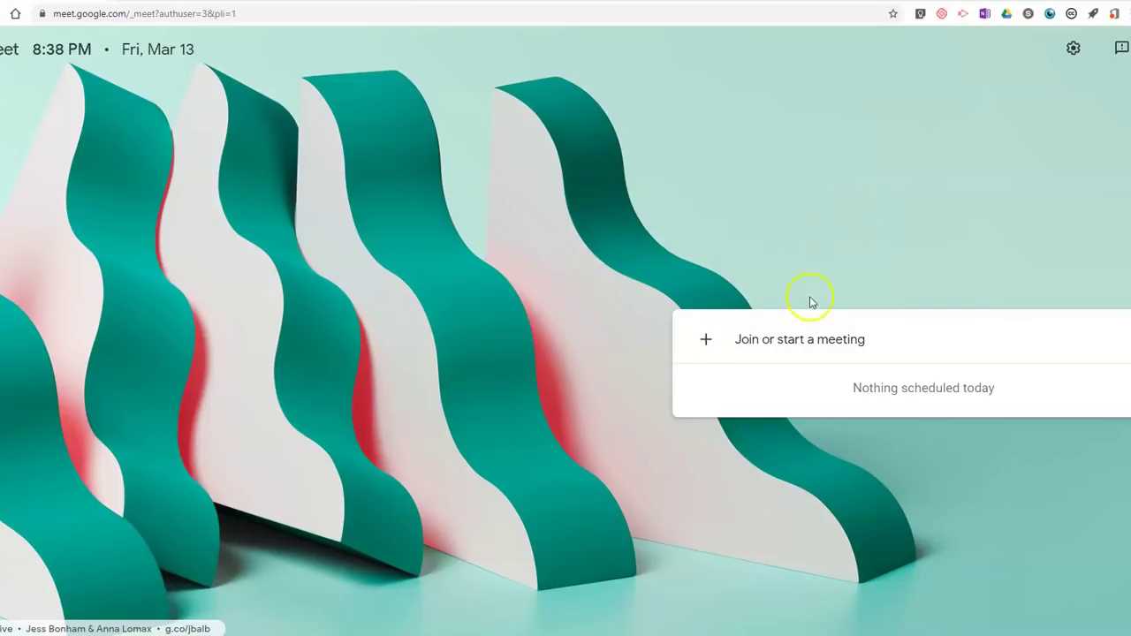
# - Try to start a meeting with a class nickname that includes the teacher's name, and reload the start page
pyautogui.click(752, 347)
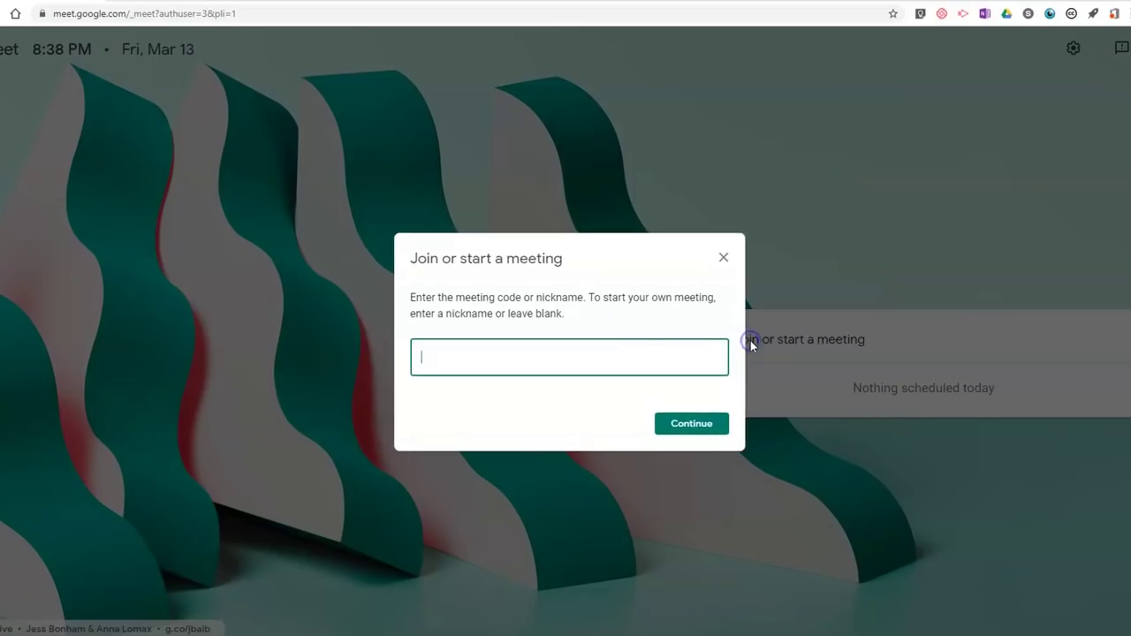
pyautogui.write('Class With Mr. Byrne')
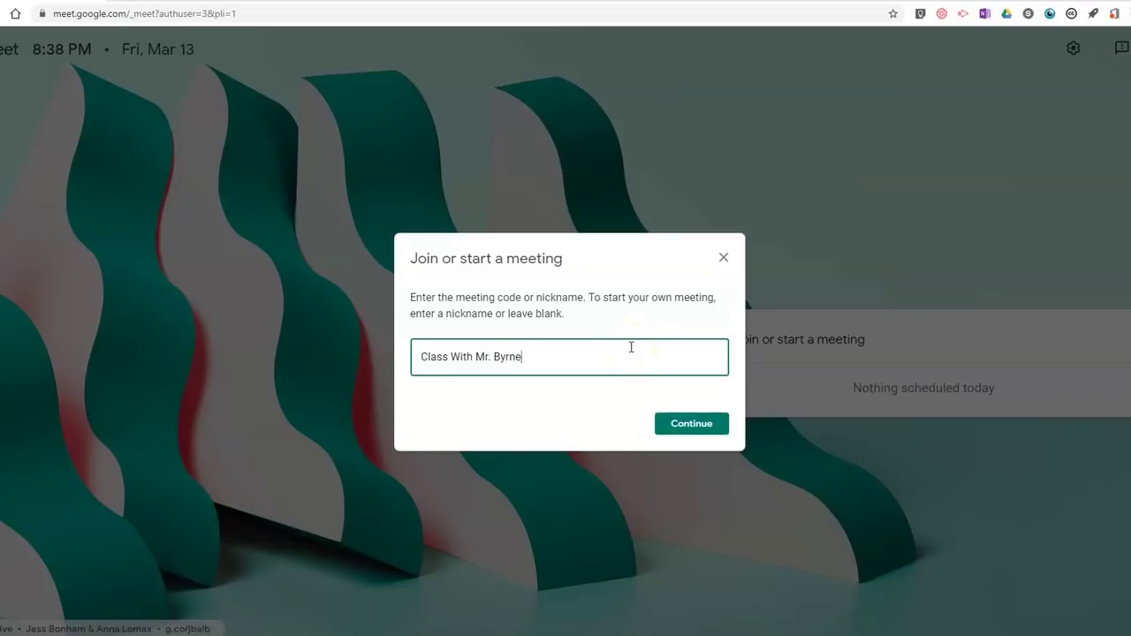
pyautogui.click(704, 426)
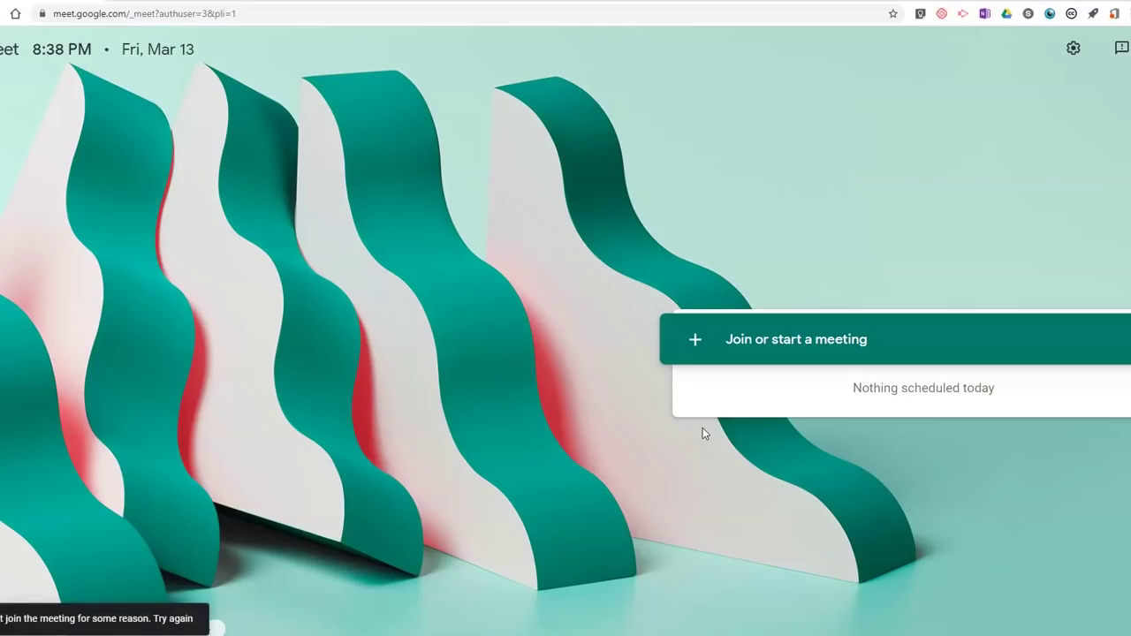
pyautogui.click(177, 618)
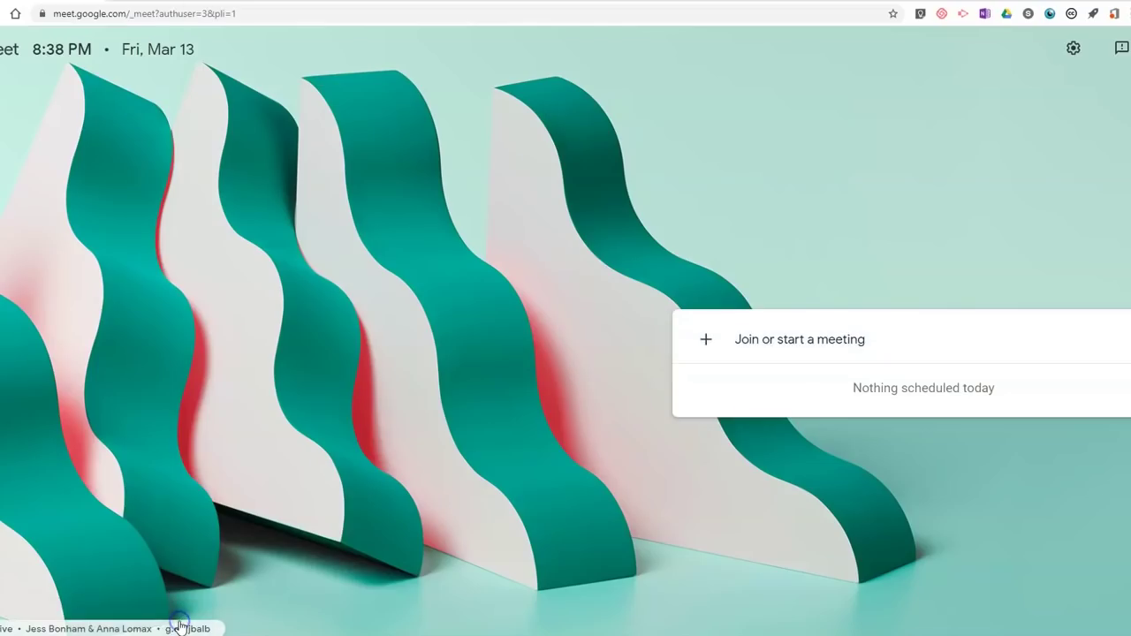
pyautogui.click(3, 14)
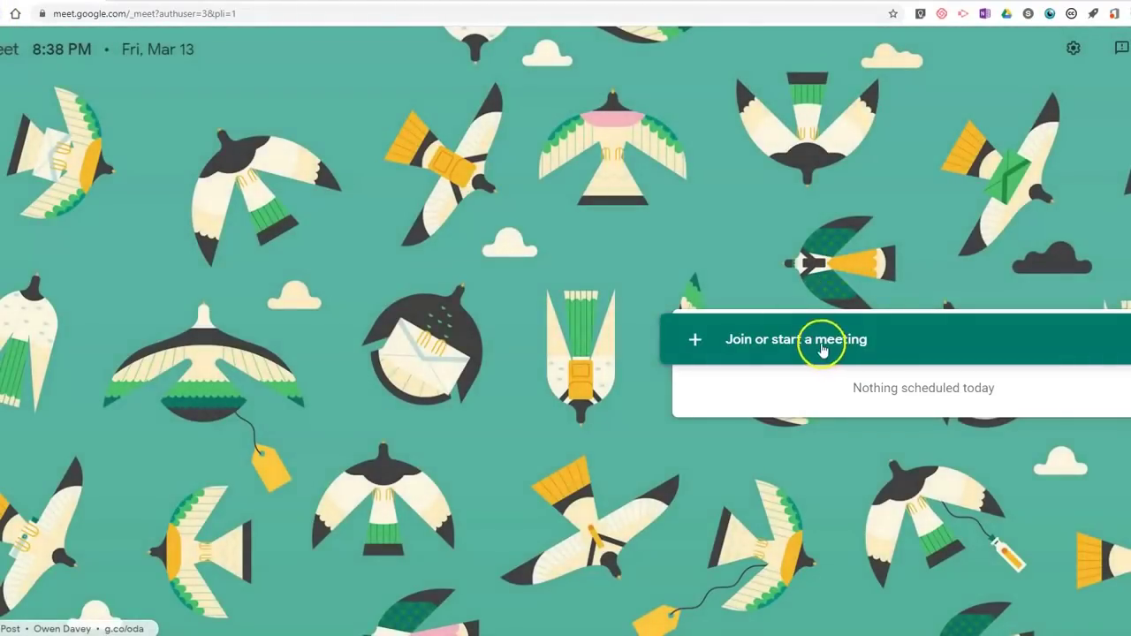
# - Start a meeting nicknamed "class" and set its speakers to Communications - Speakers/Headphones (2- Realtek(R) Audio)
pyautogui.click(822, 345)
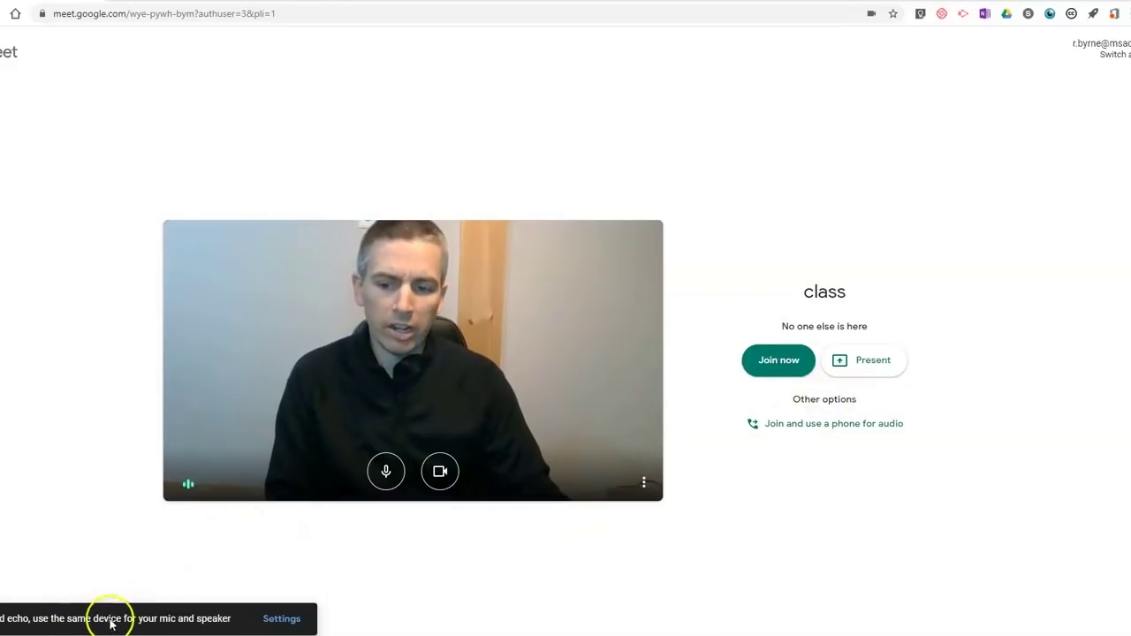
pyautogui.click(298, 622)
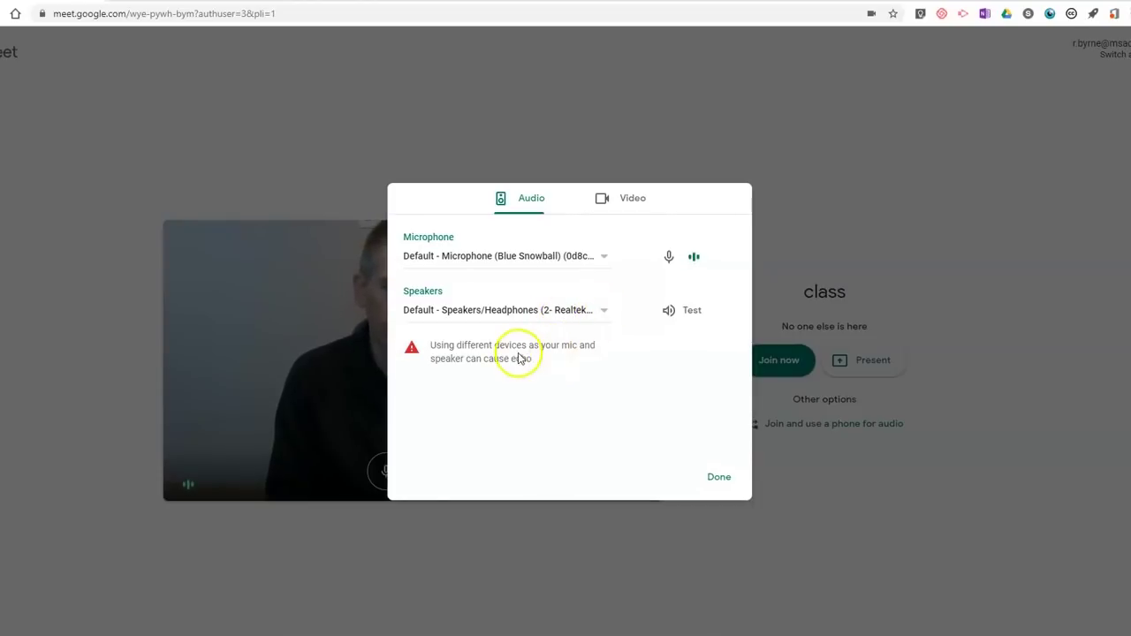
pyautogui.click(589, 314)
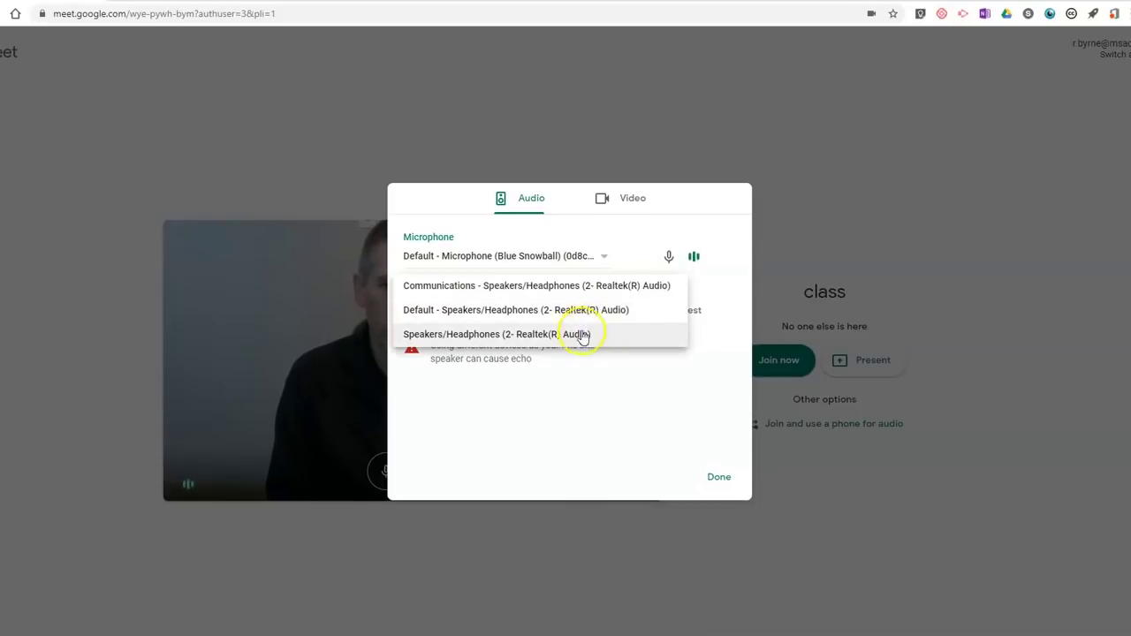
pyautogui.click(590, 286)
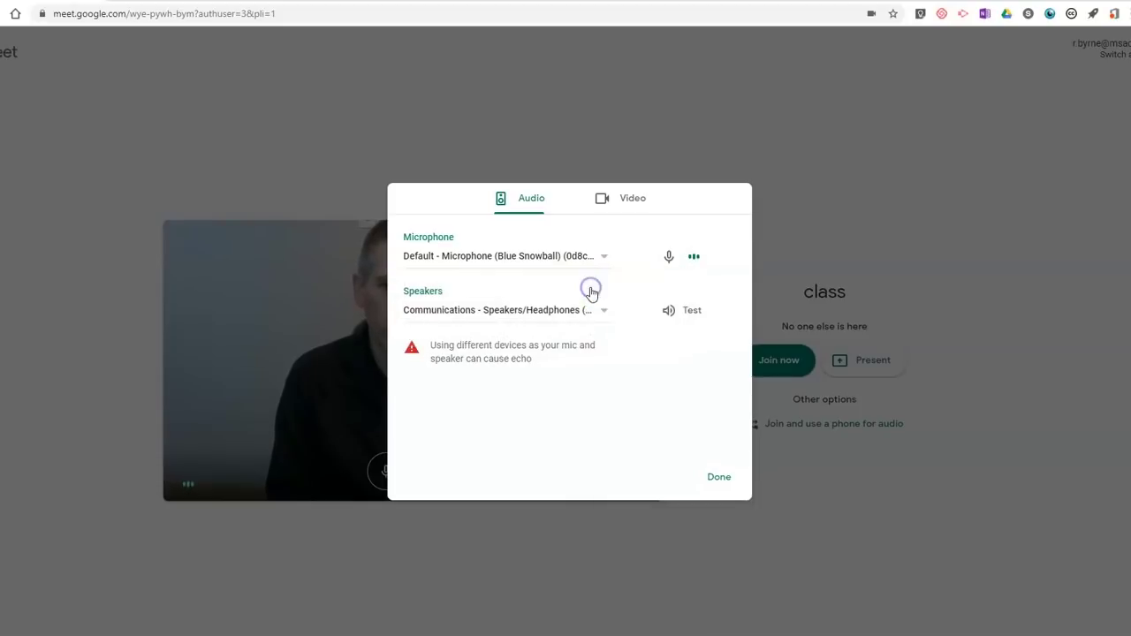
pyautogui.click(717, 478)
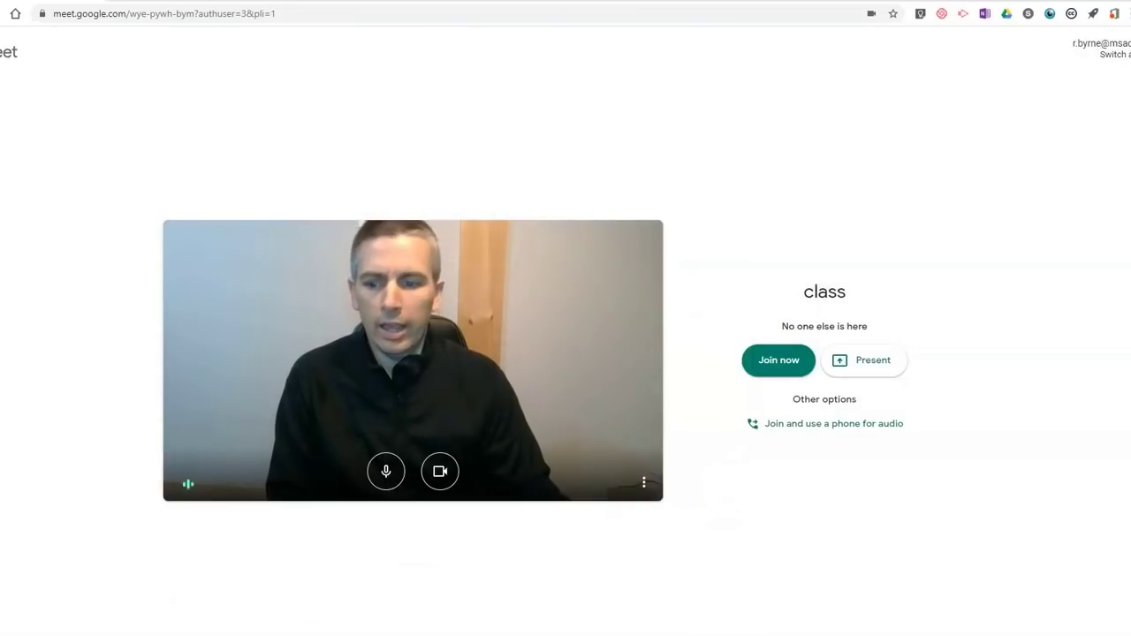
# - Turn on captions for the meeting and review the camera and maximum resolution settings
pyautogui.click(644, 483)
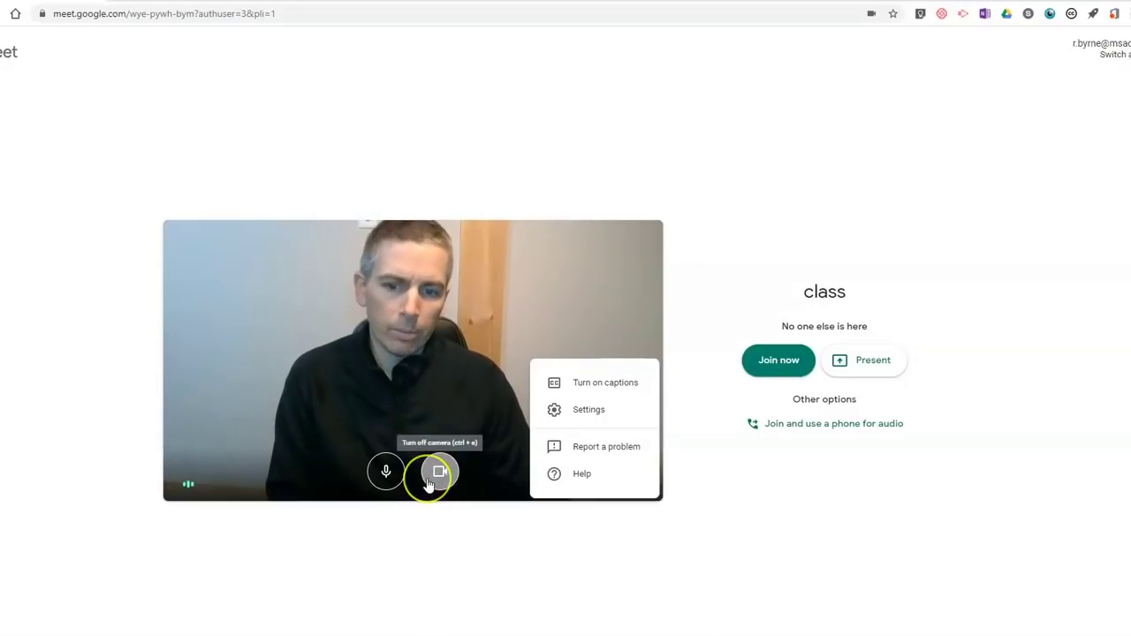
pyautogui.click(608, 386)
pyautogui.click(648, 488)
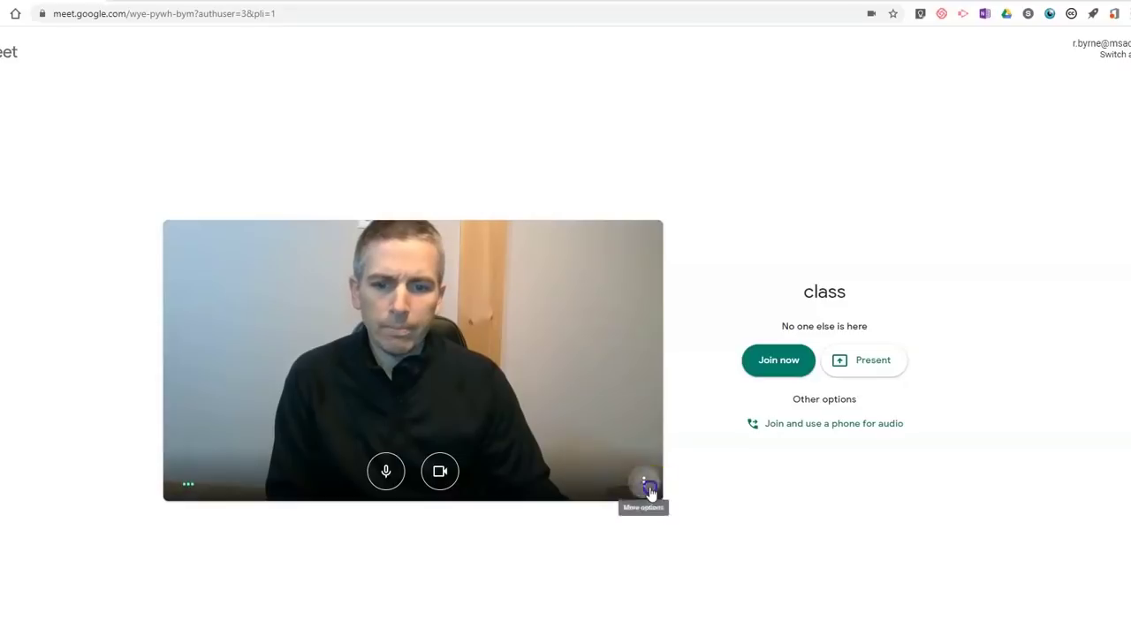
pyautogui.click(601, 411)
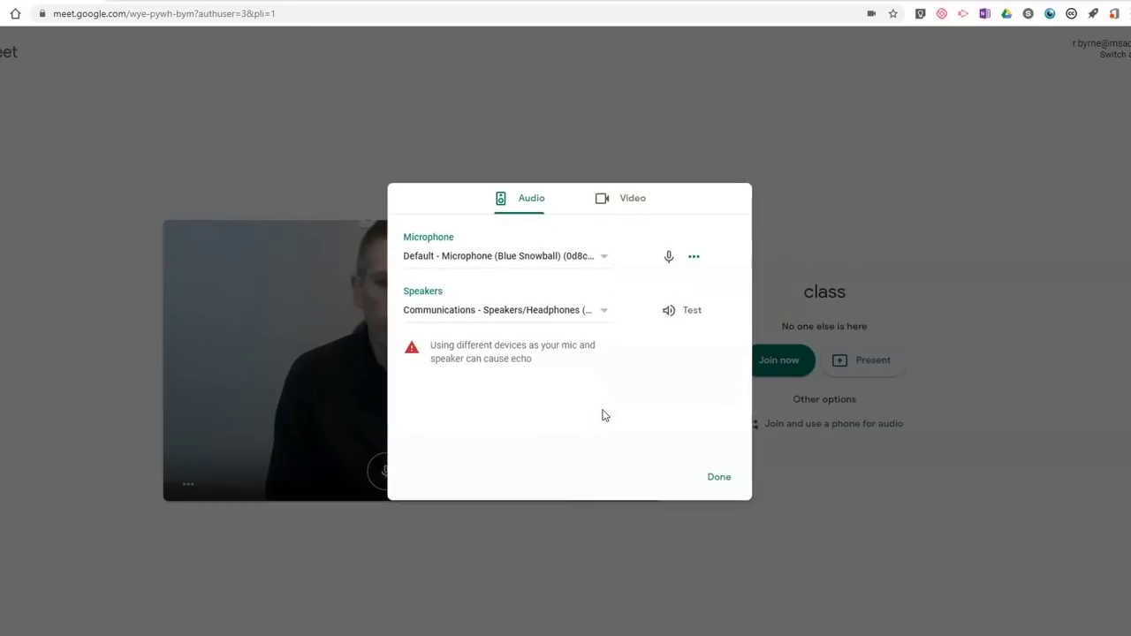
pyautogui.click(634, 196)
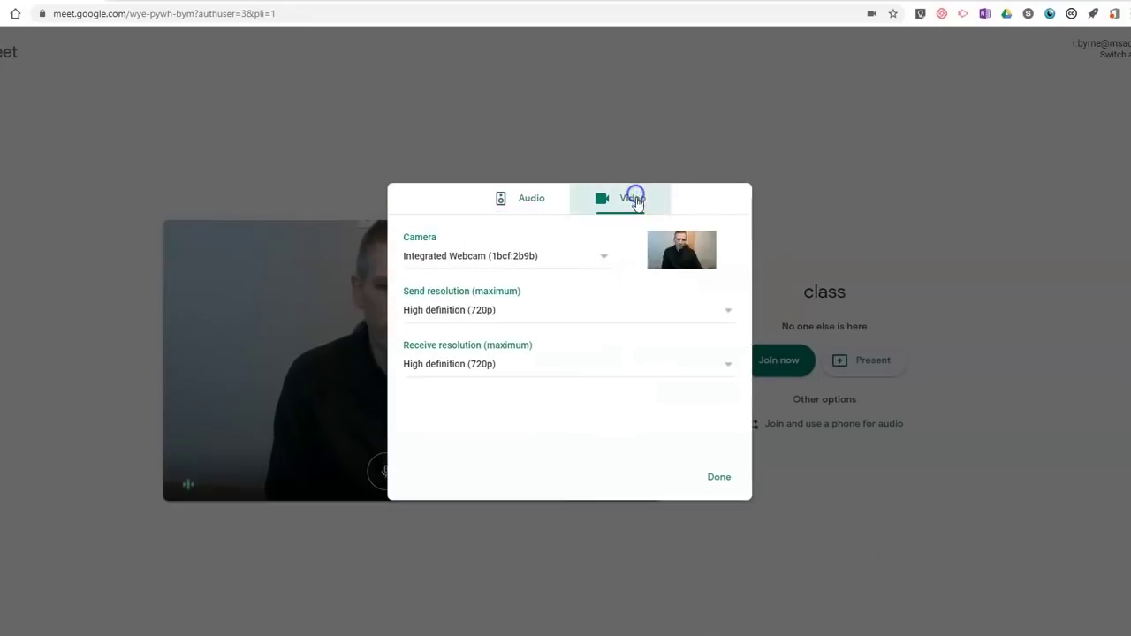
pyautogui.click(718, 477)
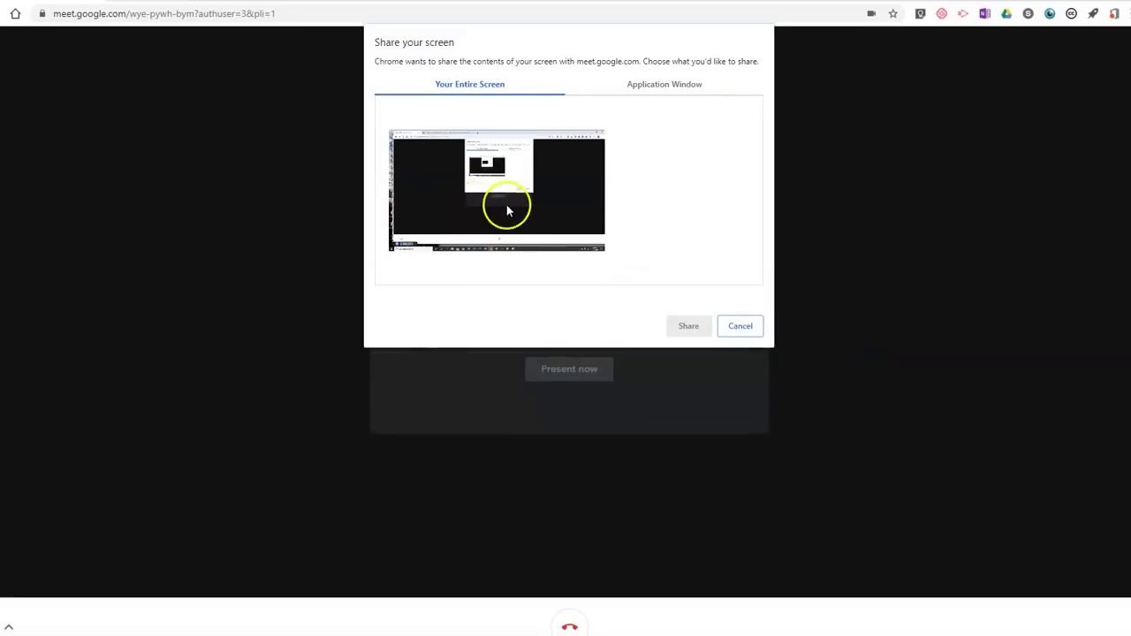
# - Present the Google Meet browser window to everyone in the meeting, sharing the application window rather than the entire screen
pyautogui.click(652, 89)
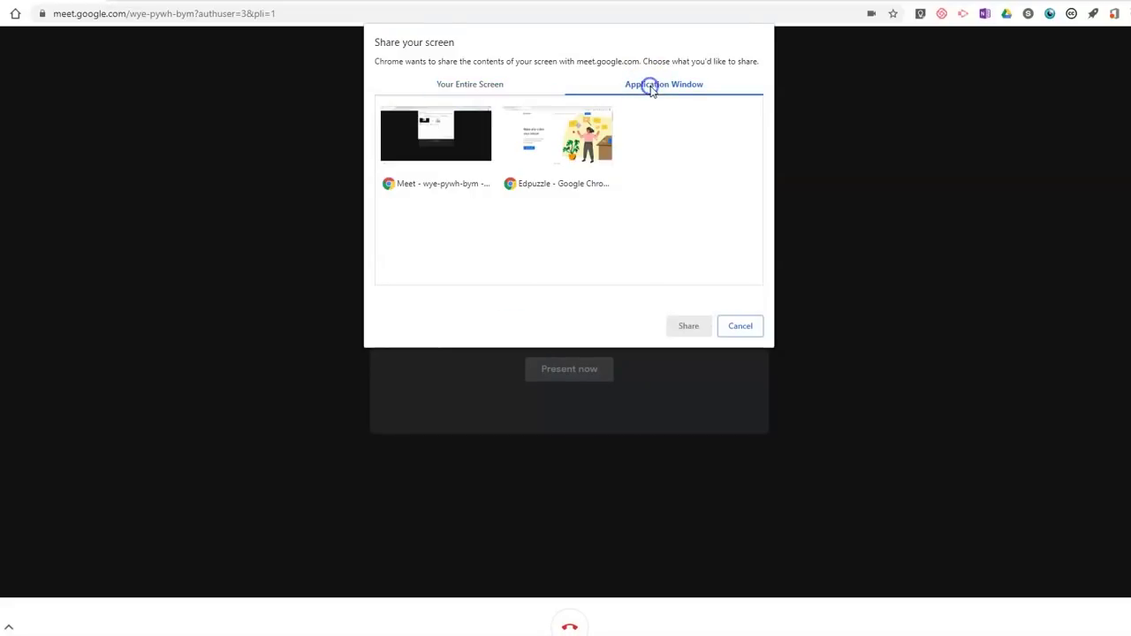
pyautogui.click(457, 144)
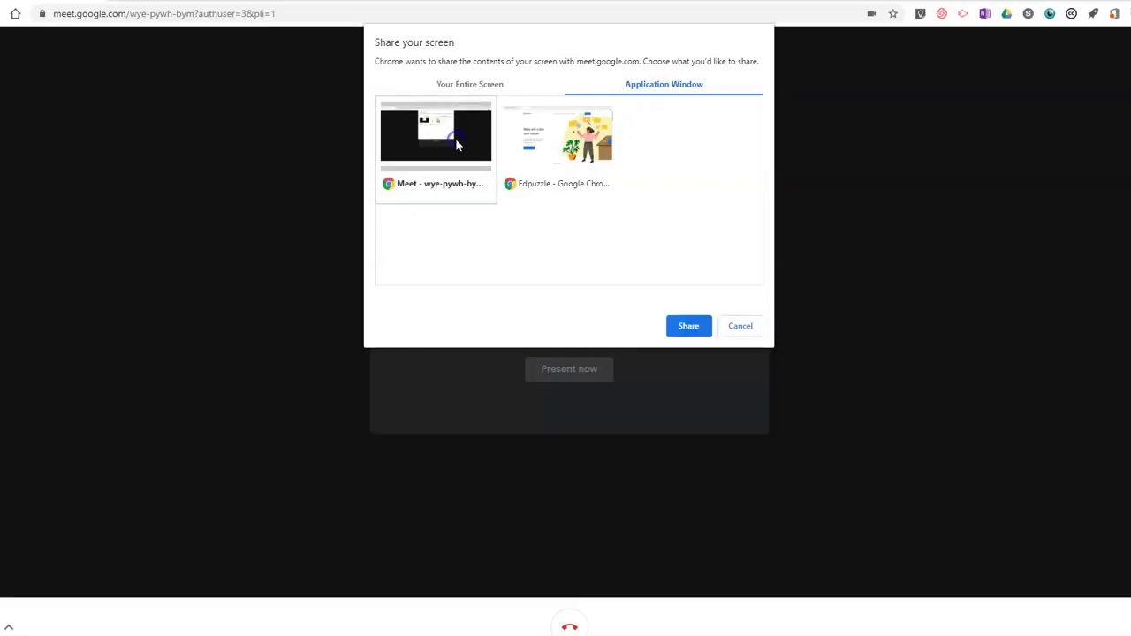
pyautogui.click(686, 327)
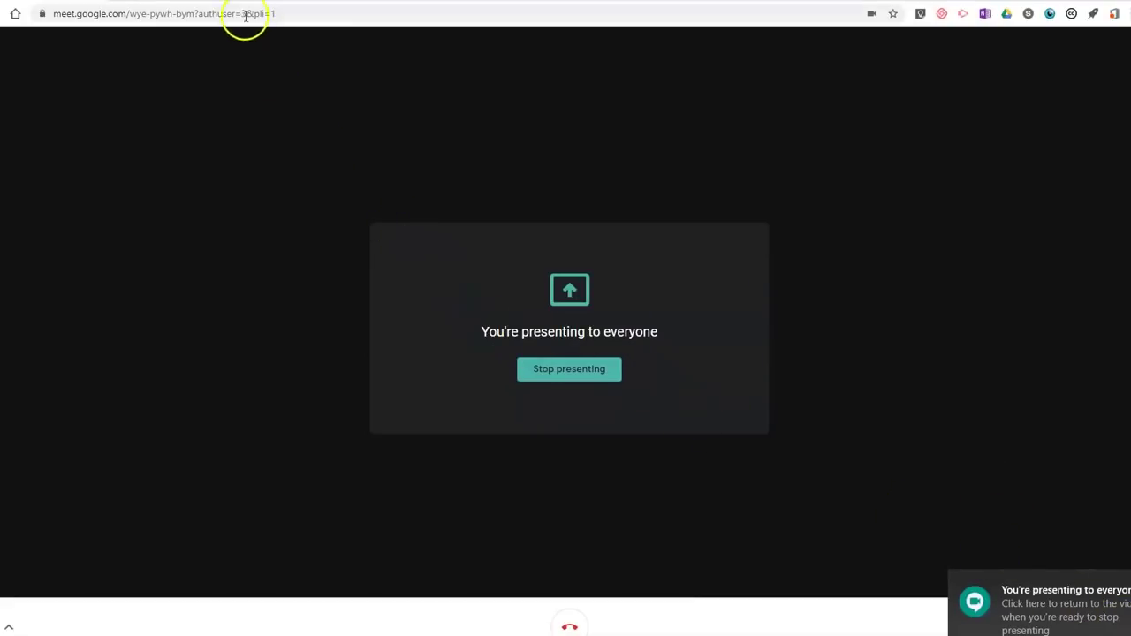
# - Show the open Calendar and Computer Science Principles Classroom pages while presenting, and return to the meeting page
pyautogui.hotkey('ctrl', 'Tab')
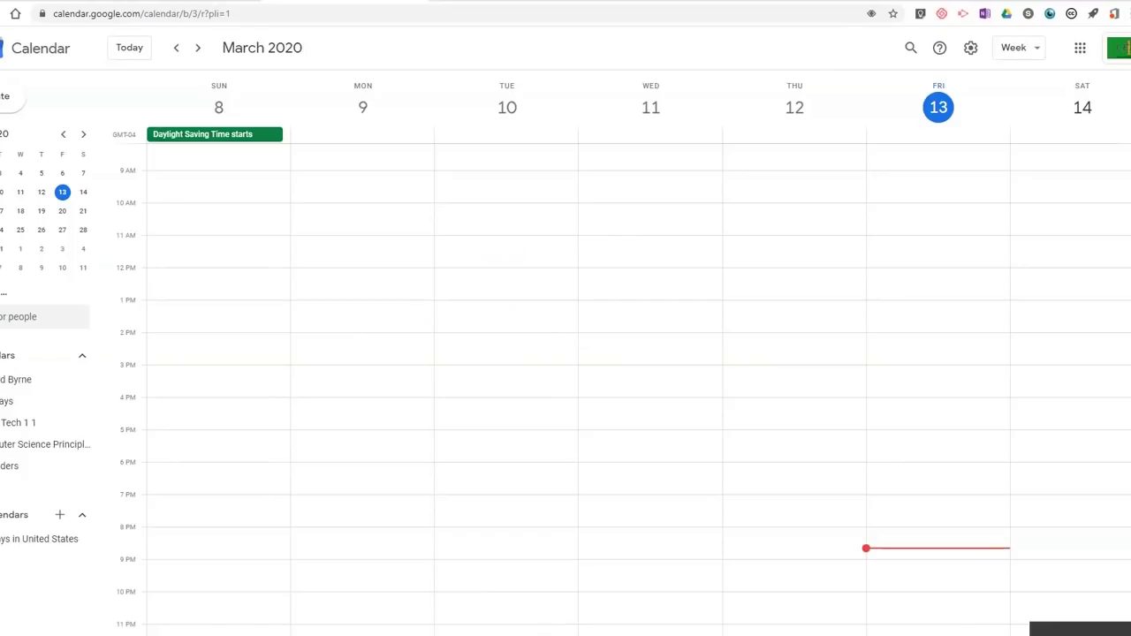
pyautogui.hotkey('ctrl', 'Tab')
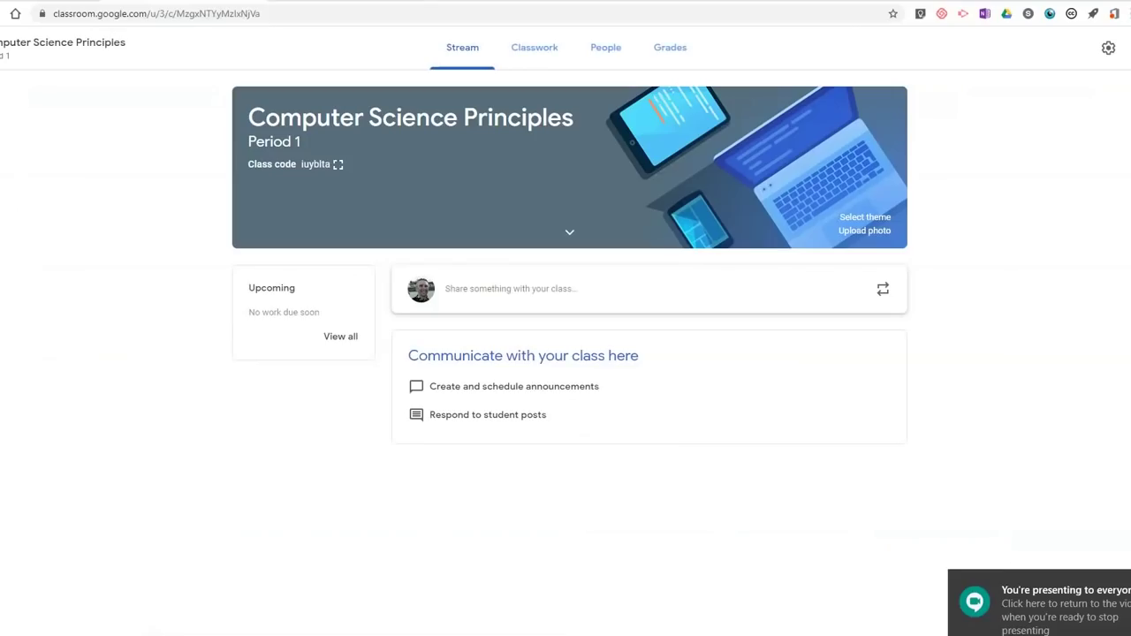
pyautogui.hotkey('ctrl', 'Tab')
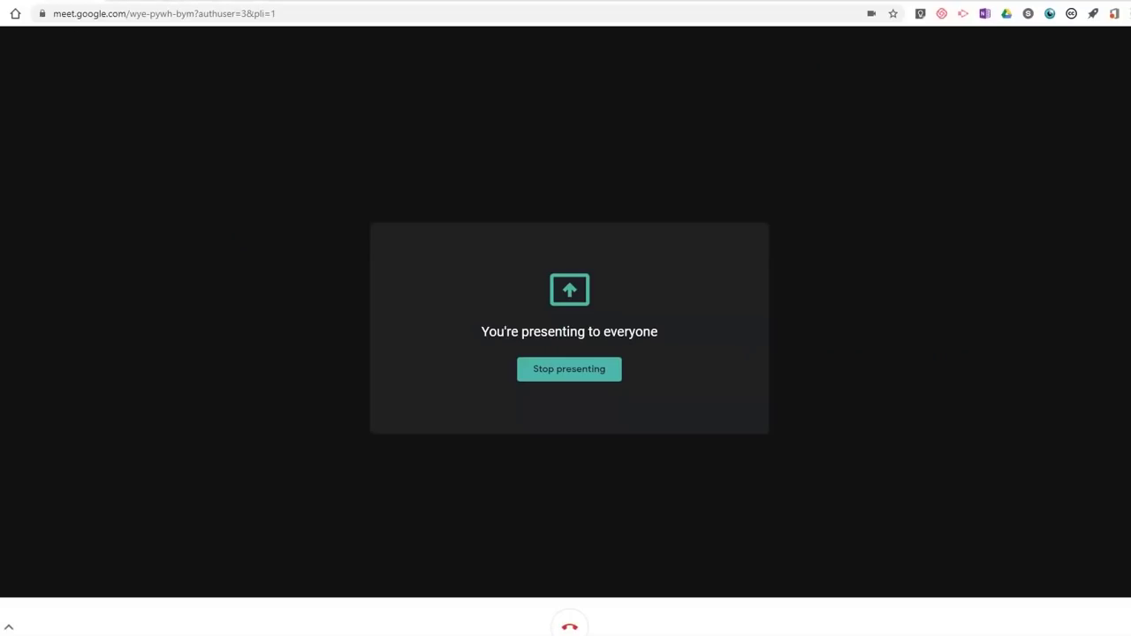
pyautogui.hotkey('ctrl', 'Tab')
pyautogui.hotkey('ctrl', 'Tab')
pyautogui.hotkey('ctrl', 'Tab')
# - Open the meeting's joining details and select the meeting link
pyautogui.click(7, 628)
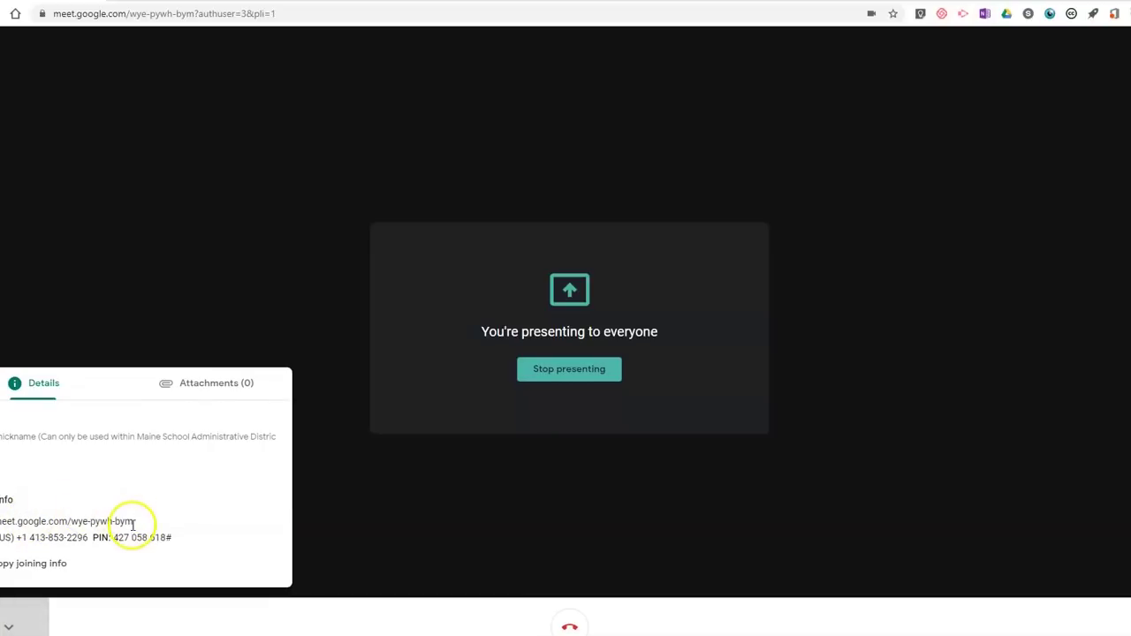
pyautogui.moveTo(133, 523); pyautogui.dragTo(4, 522)
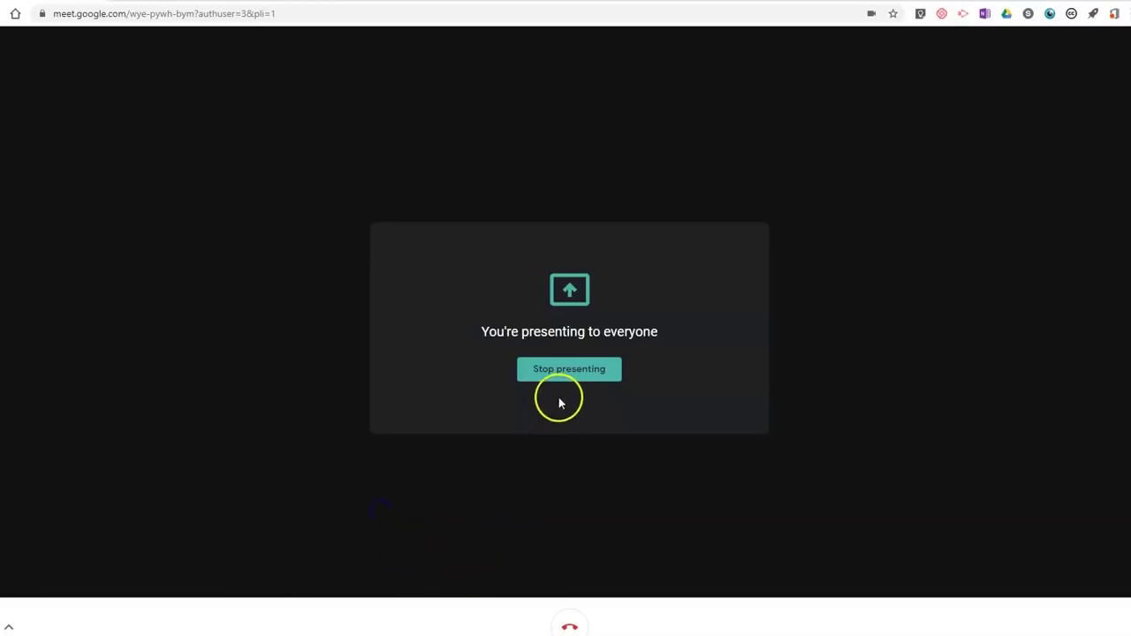
# - Stop presenting, leave the call and return to the Meet home screen
pyautogui.click(567, 370)
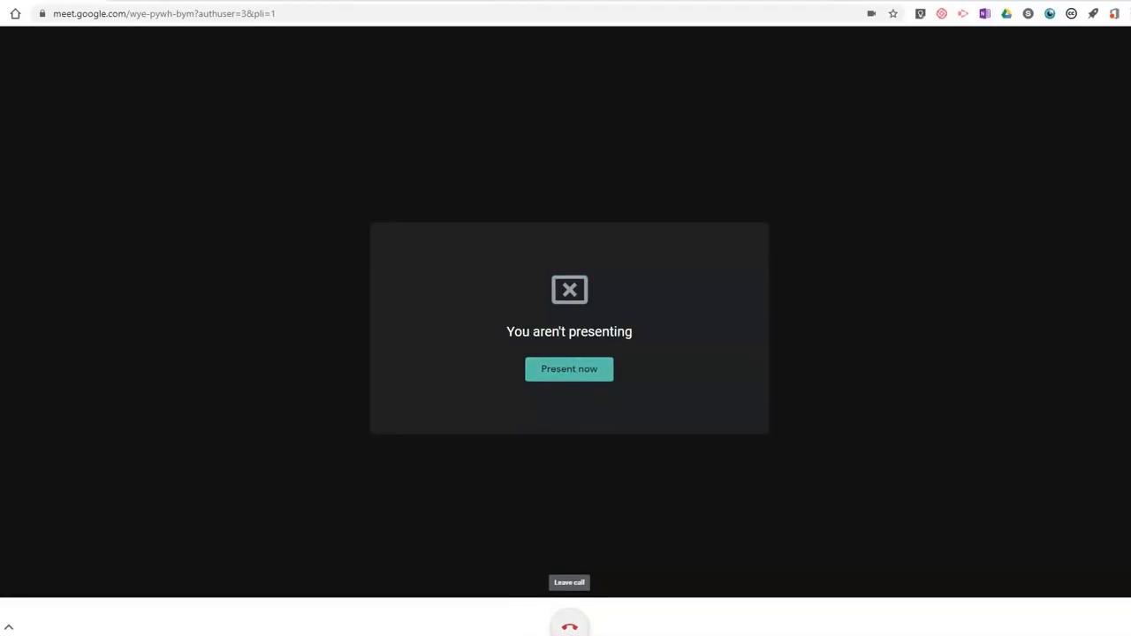
pyautogui.click(569, 627)
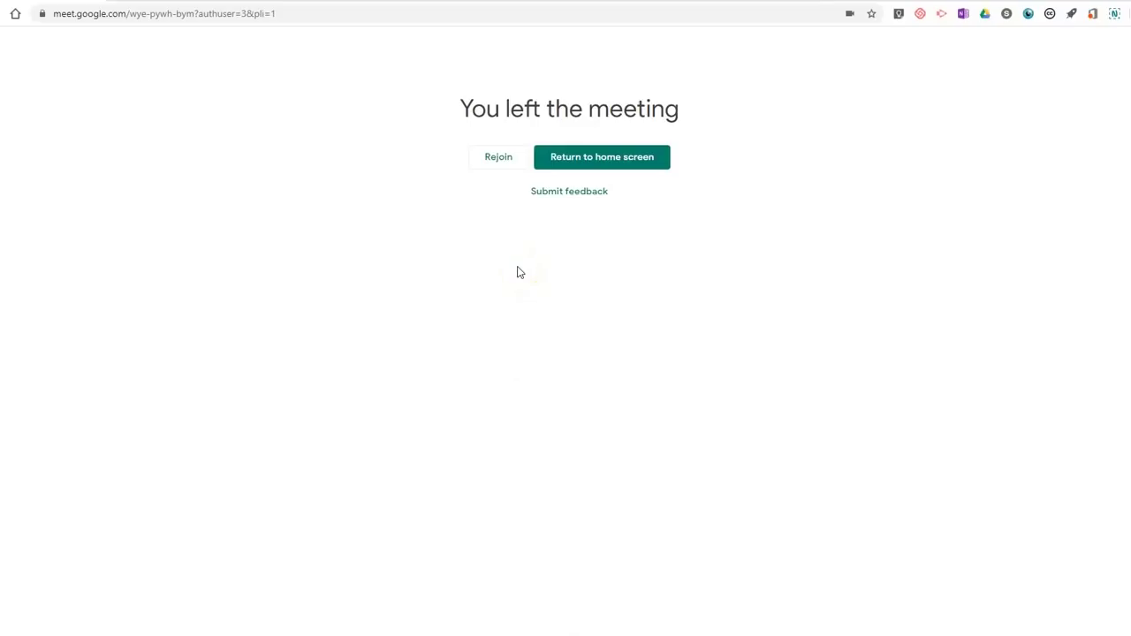
pyautogui.click(629, 169)
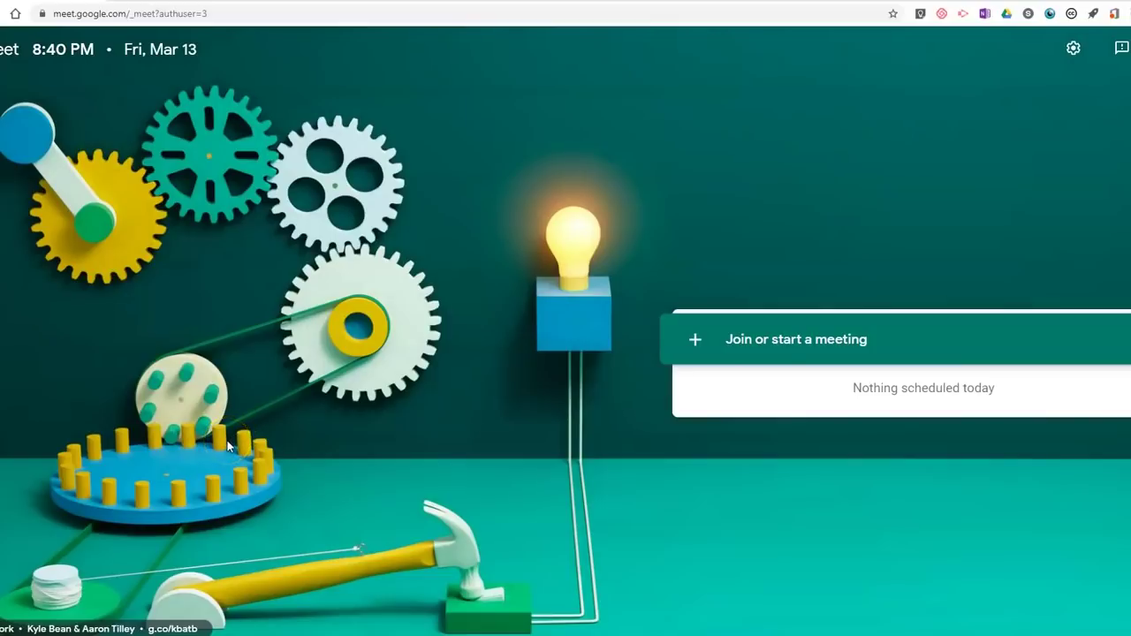
pyautogui.click(91, 490)
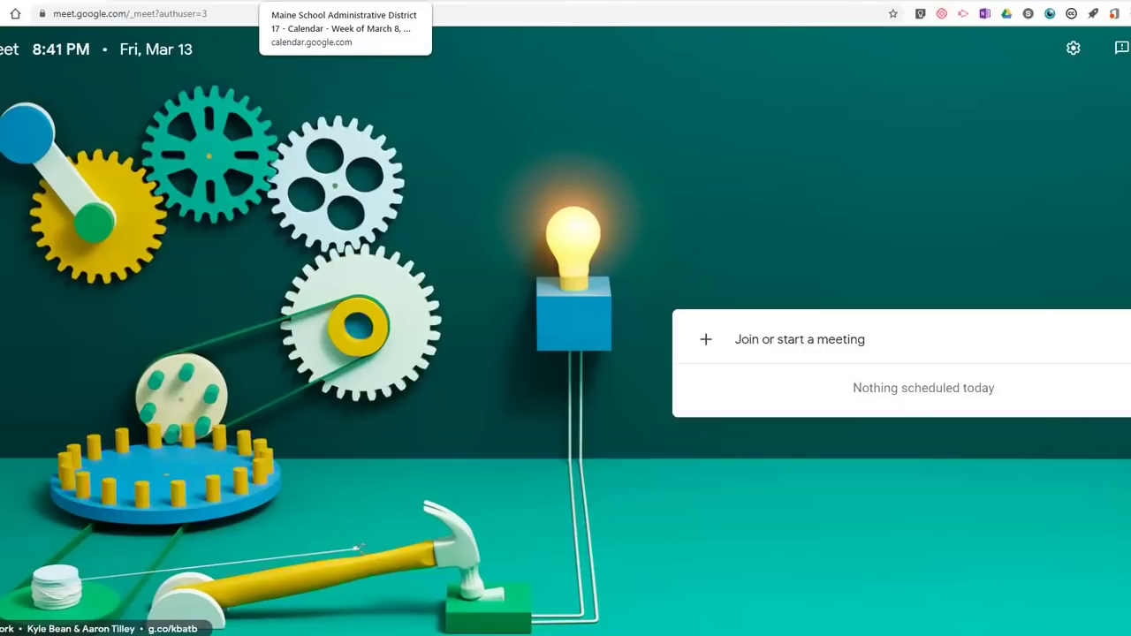
# - Switch to Google Calendar and start a new event on Monday, March 16, 2020, from 10:30am to 11:30am
pyautogui.click(345, 2)
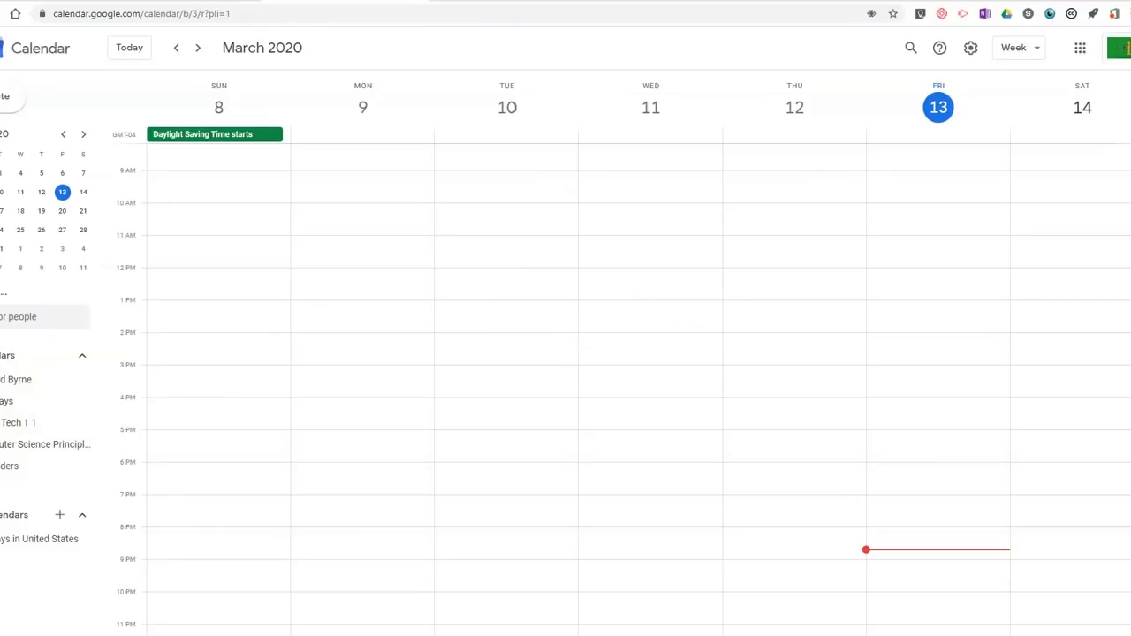
pyautogui.click(2, 212)
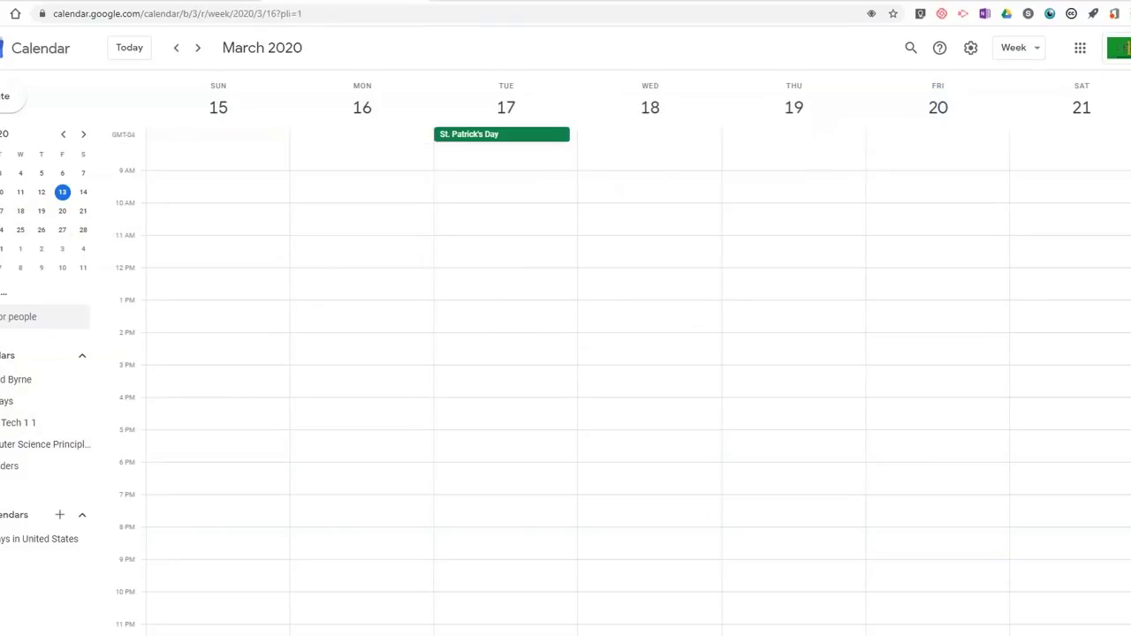
pyautogui.scroll(3, 338, 313)
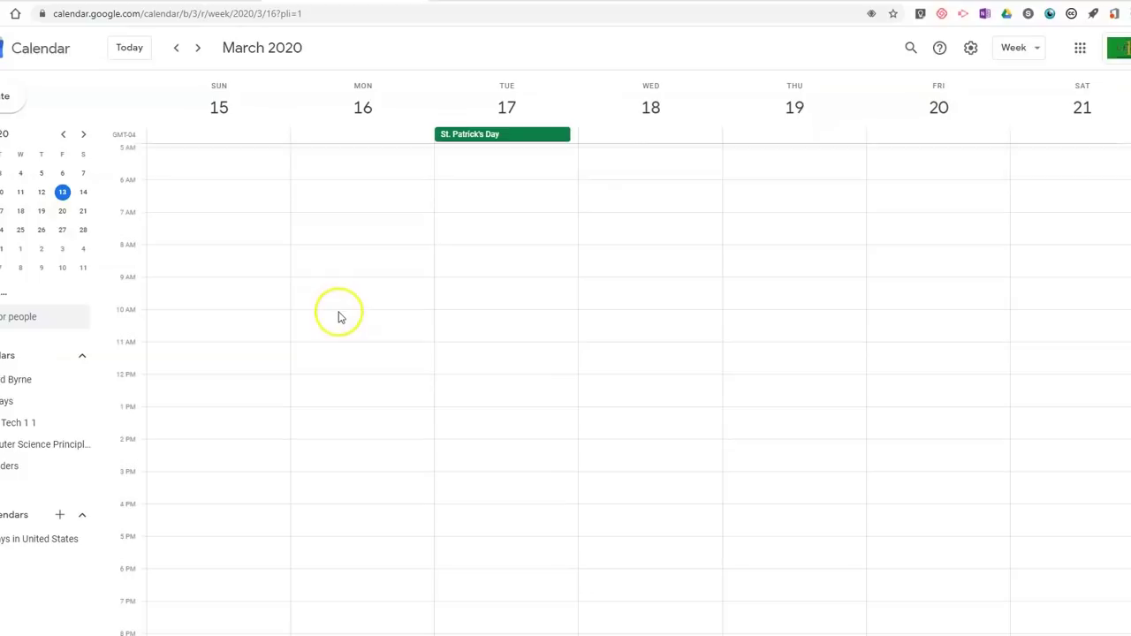
pyautogui.click(302, 355)
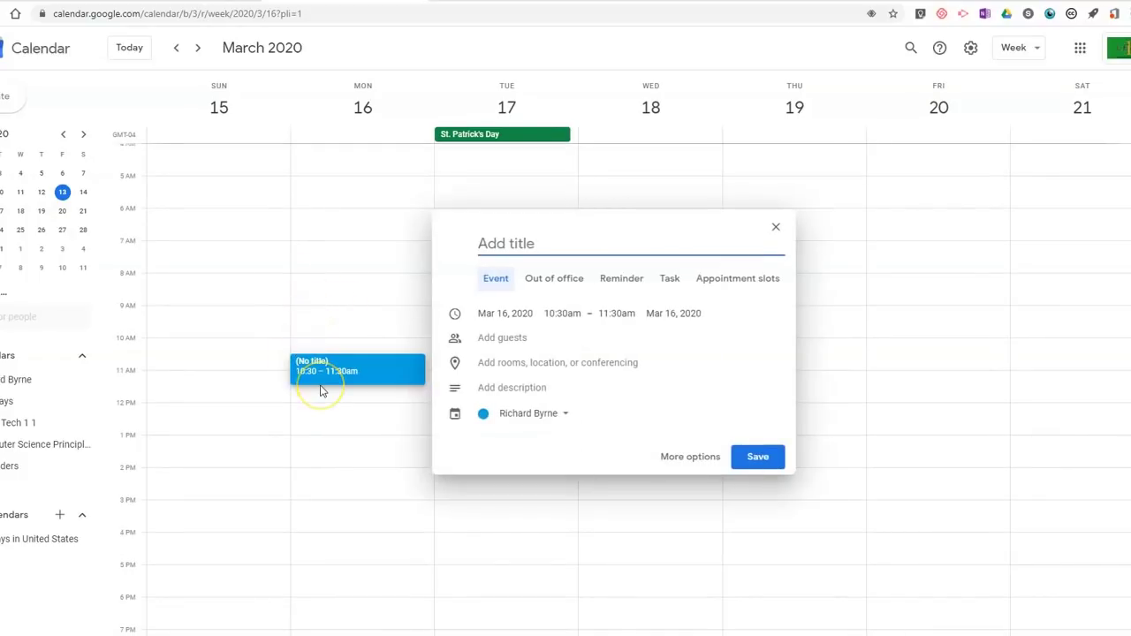
# - Title the new event "Online Class With" followed by the teacher's name
pyautogui.click(494, 257)
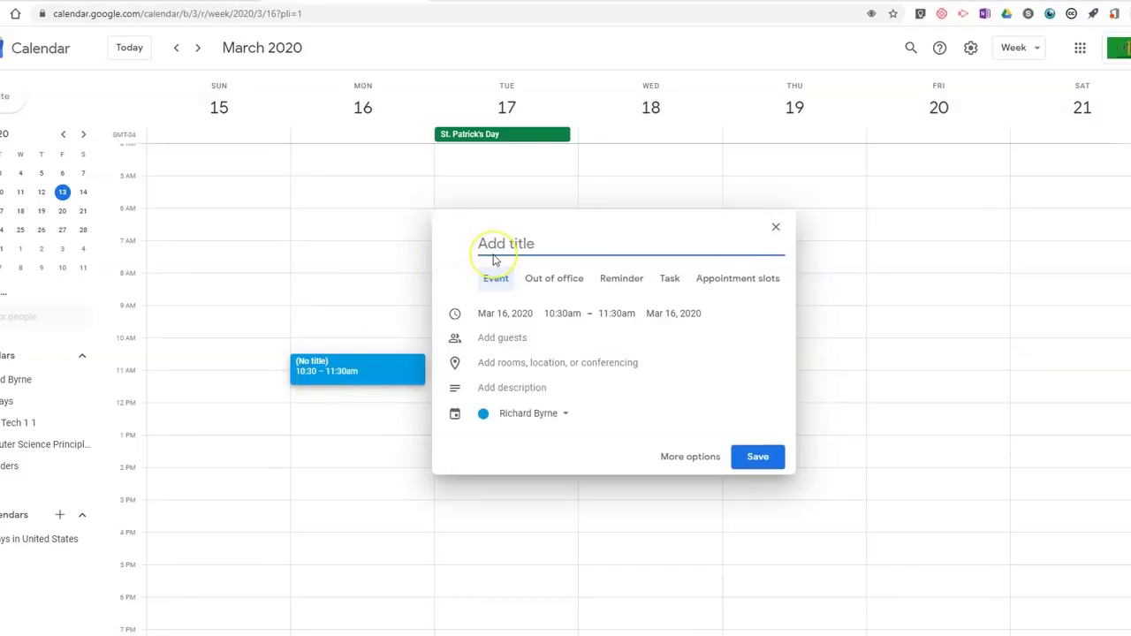
pyautogui.write('Onl')
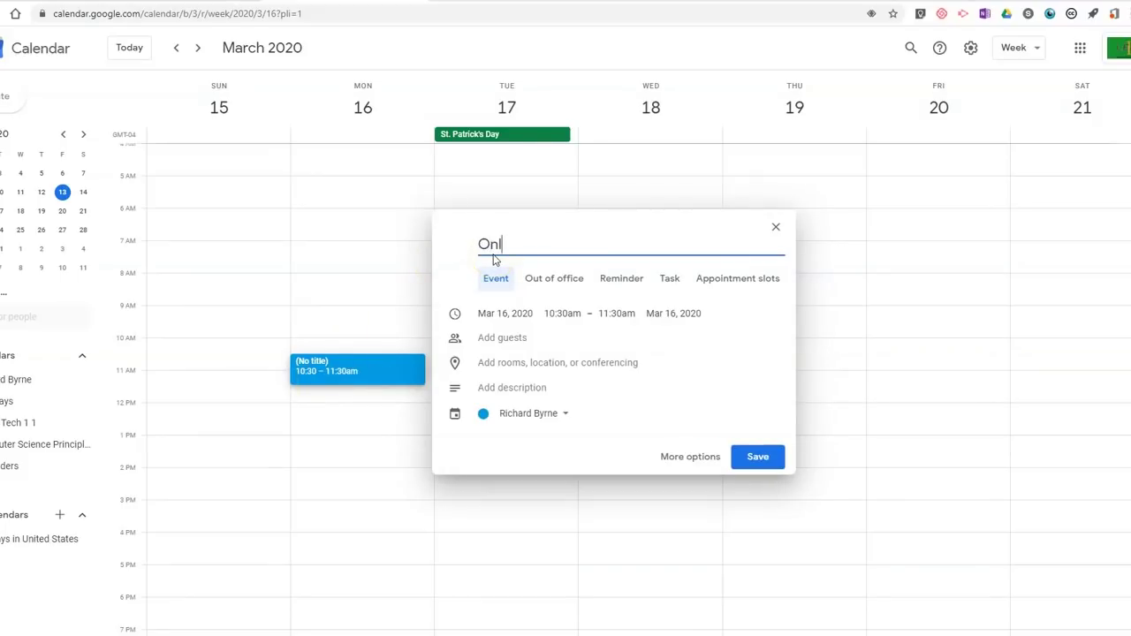
pyautogui.write('ine Class it')
pyautogui.press('BackSpace')
pyautogui.write('With Mr. Byrne')
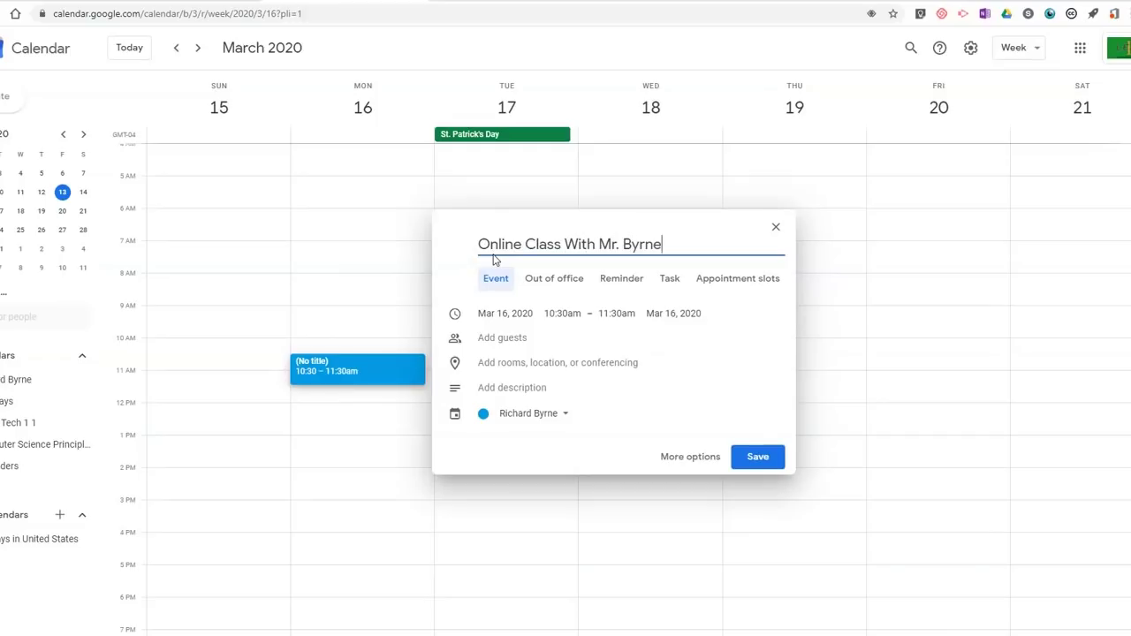
# - Assign the online class event to the Comp Tech 1 1 calendar
pyautogui.click(536, 413)
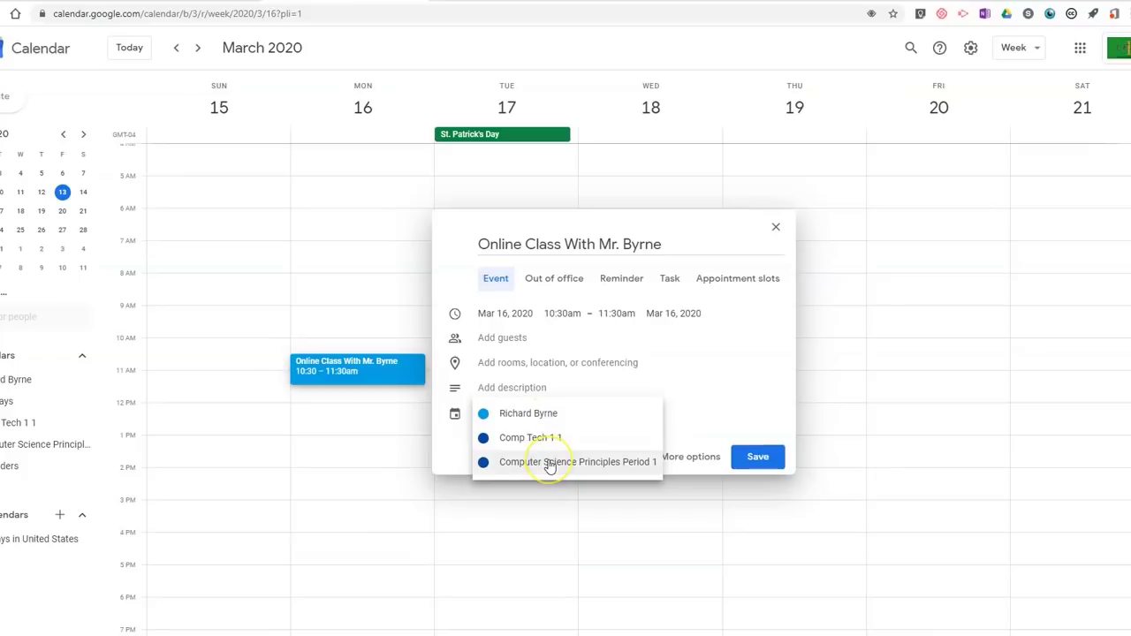
pyautogui.click(550, 441)
pyautogui.click(548, 442)
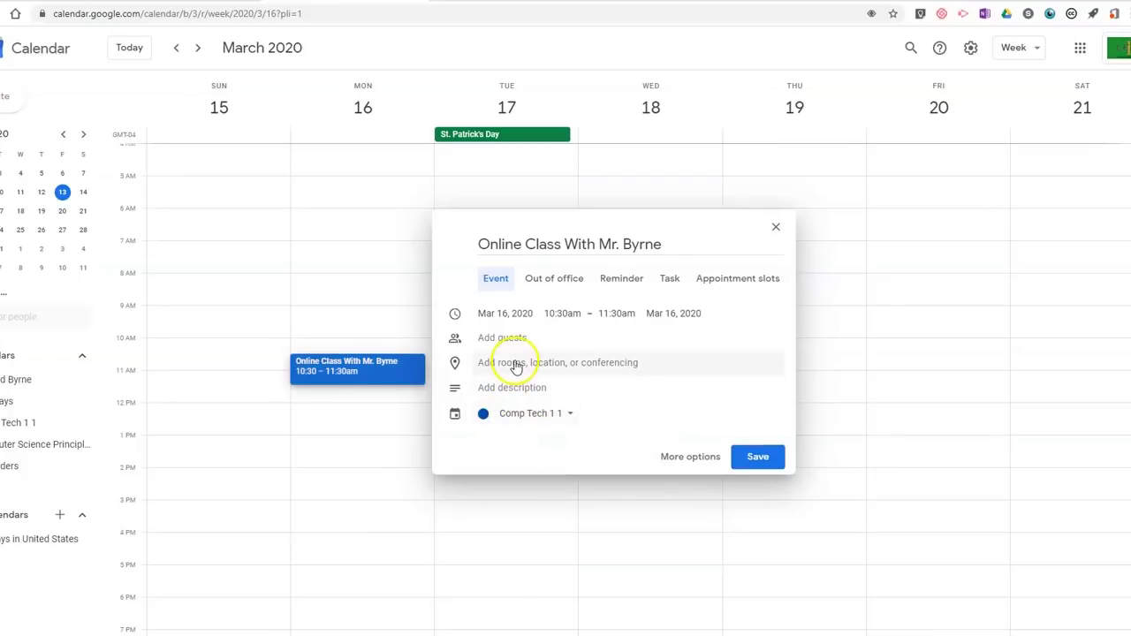
# - Open the event's full details and add Hangouts Meet conferencing to it
pyautogui.click(695, 470)
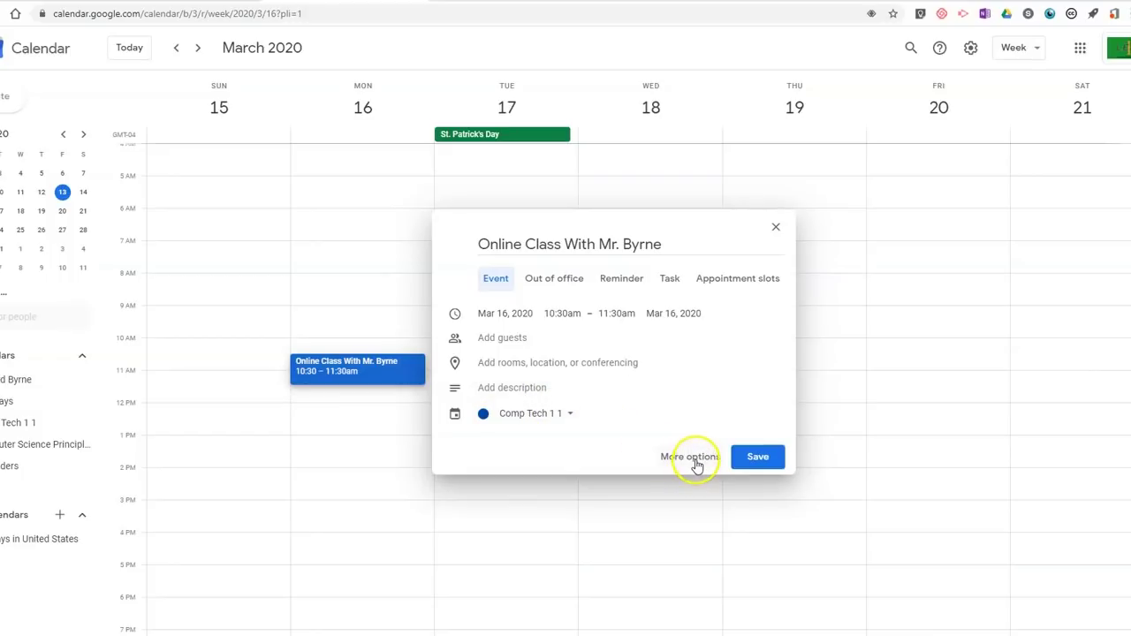
pyautogui.click(693, 458)
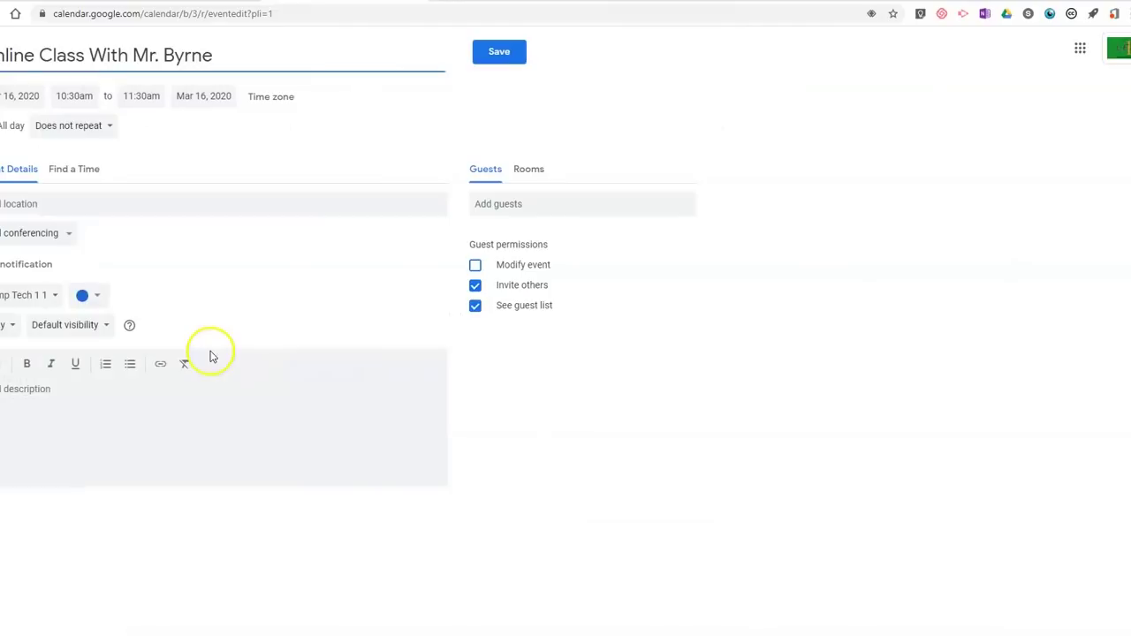
pyautogui.click(58, 239)
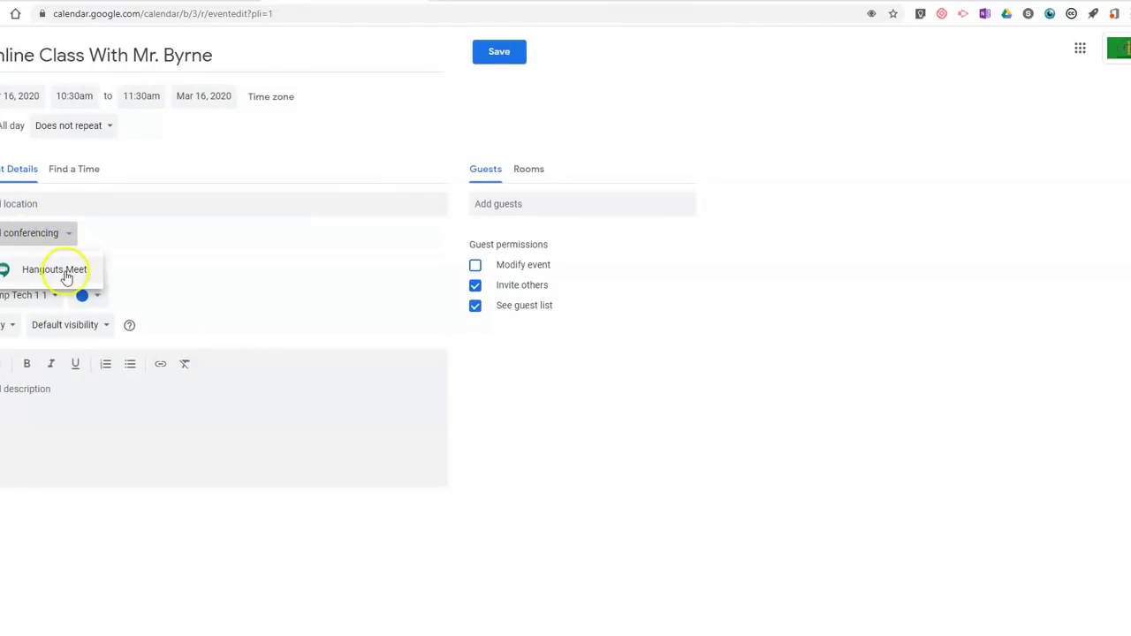
pyautogui.click(66, 274)
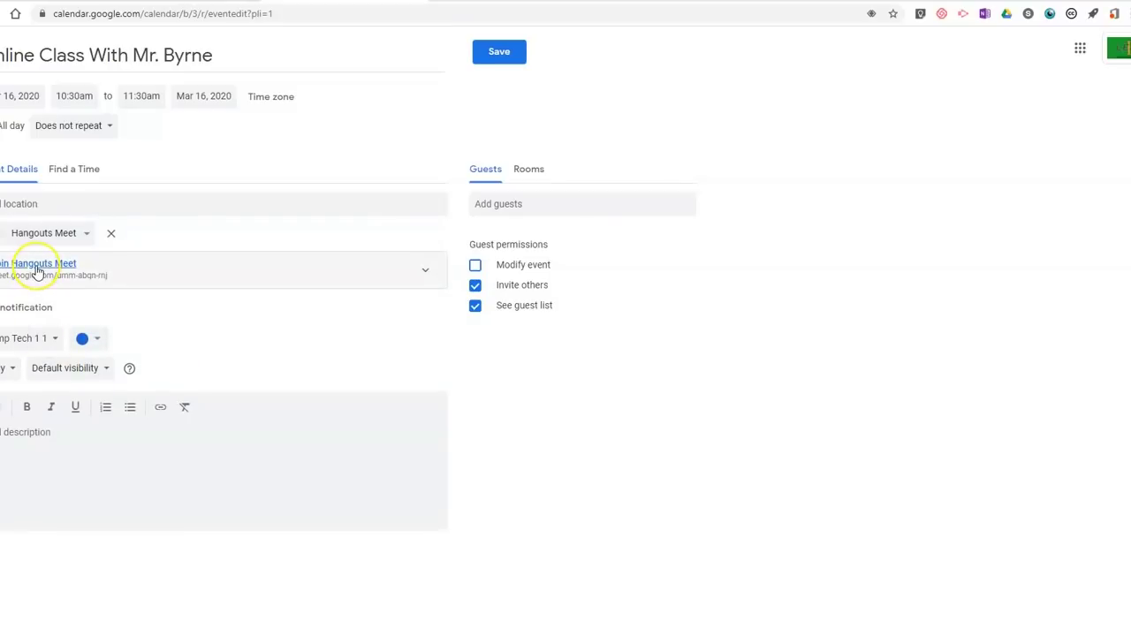
# - Describe the event with a note to be prepared to answer some questions about the cyber security survey, and copy the Hangouts Meet link address
pyautogui.click(116, 449)
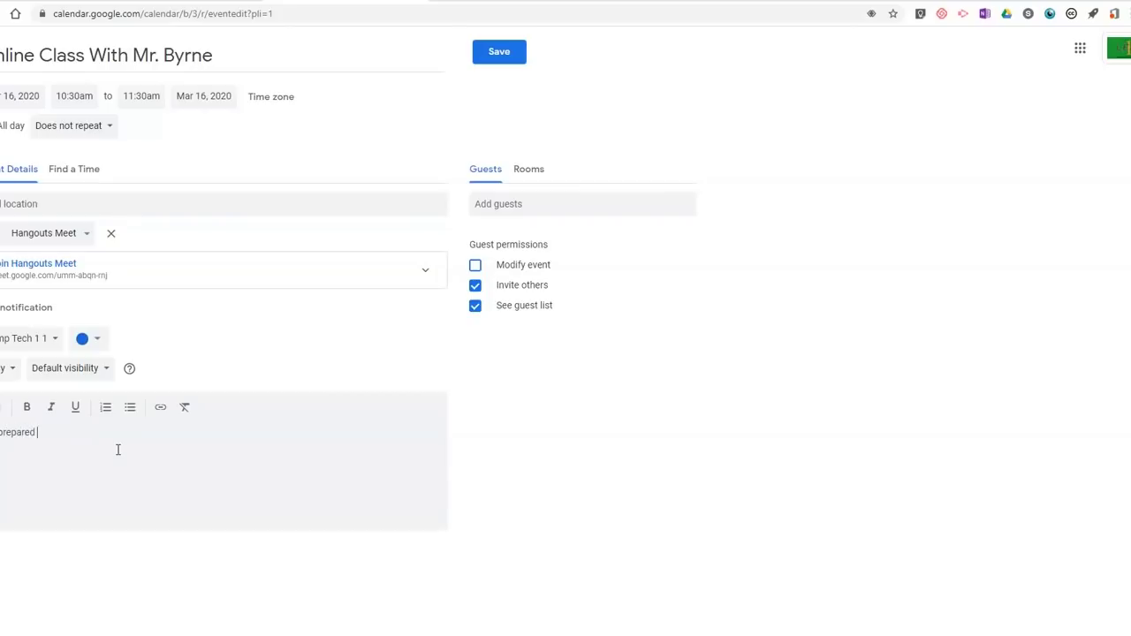
pyautogui.write('wer some questions about the cyber security survey.')
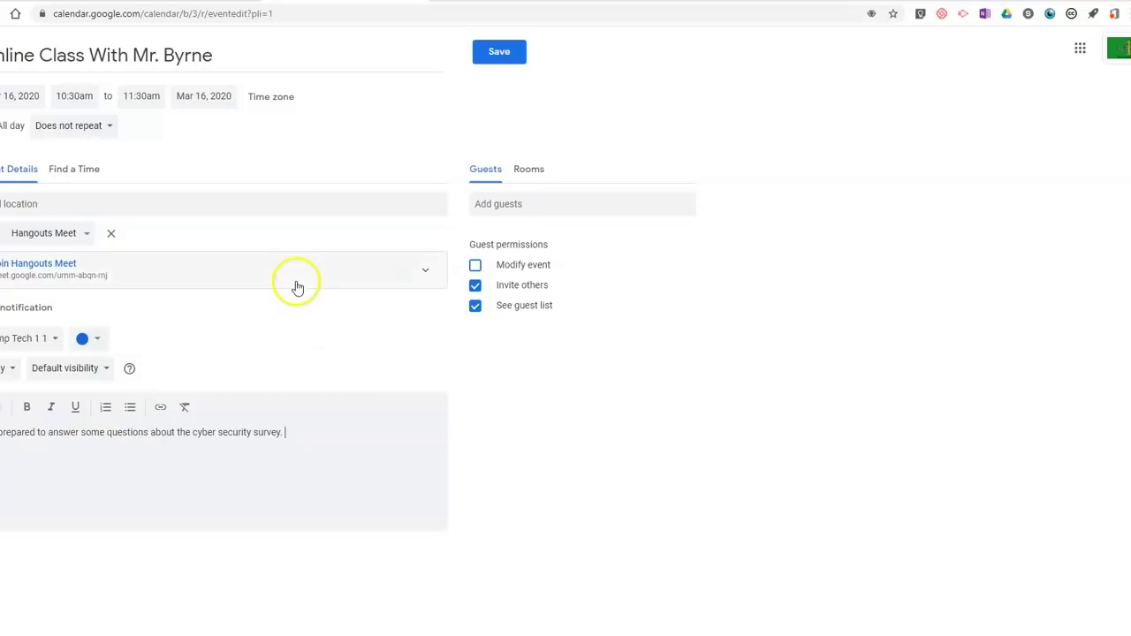
pyautogui.rightClick(39, 271)
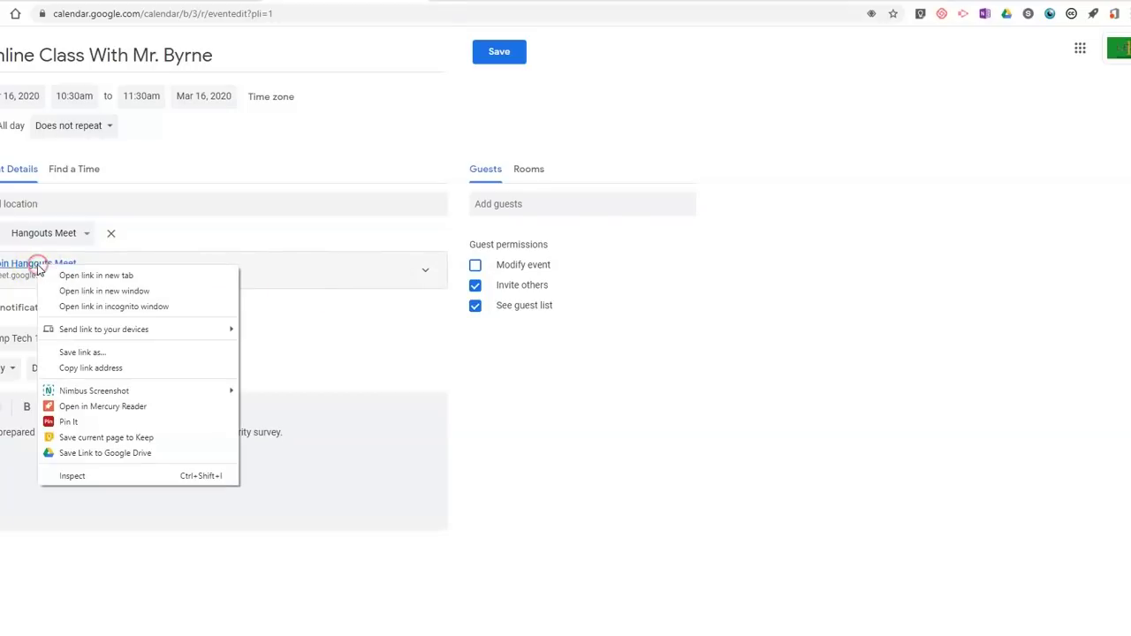
pyautogui.click(126, 369)
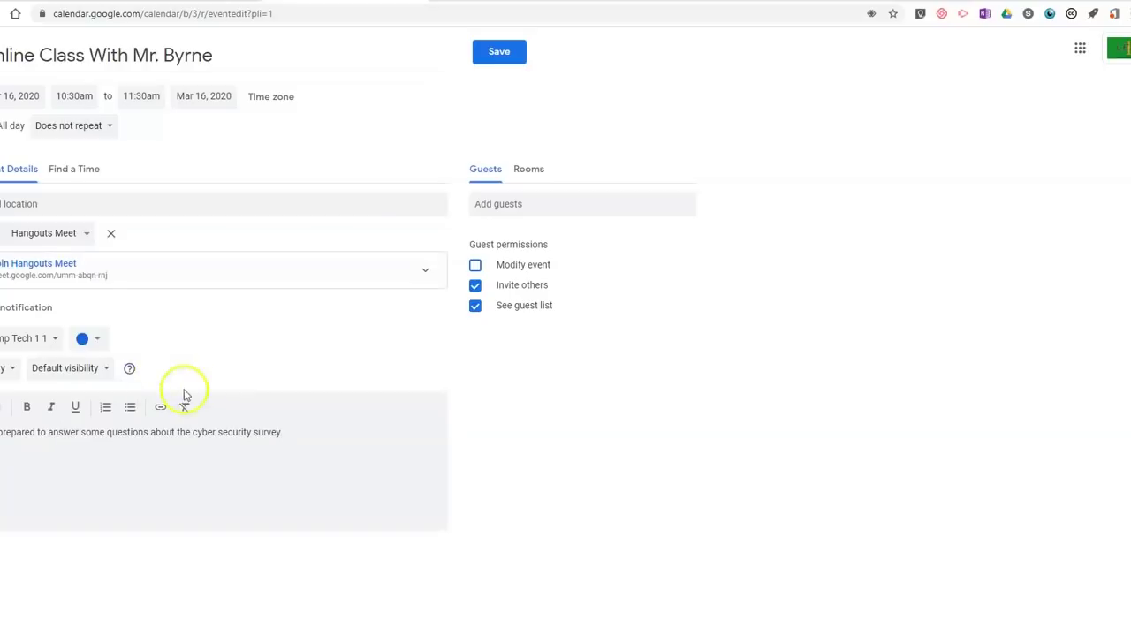
# - Save the event and postpone the request for notification permission
pyautogui.click(518, 57)
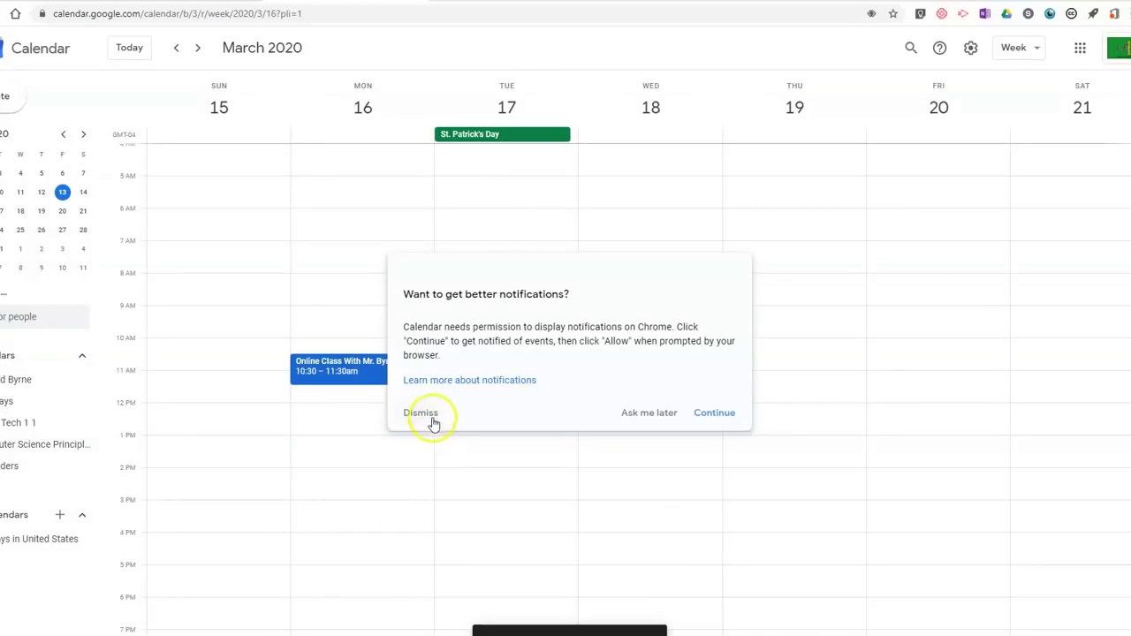
pyautogui.click(430, 417)
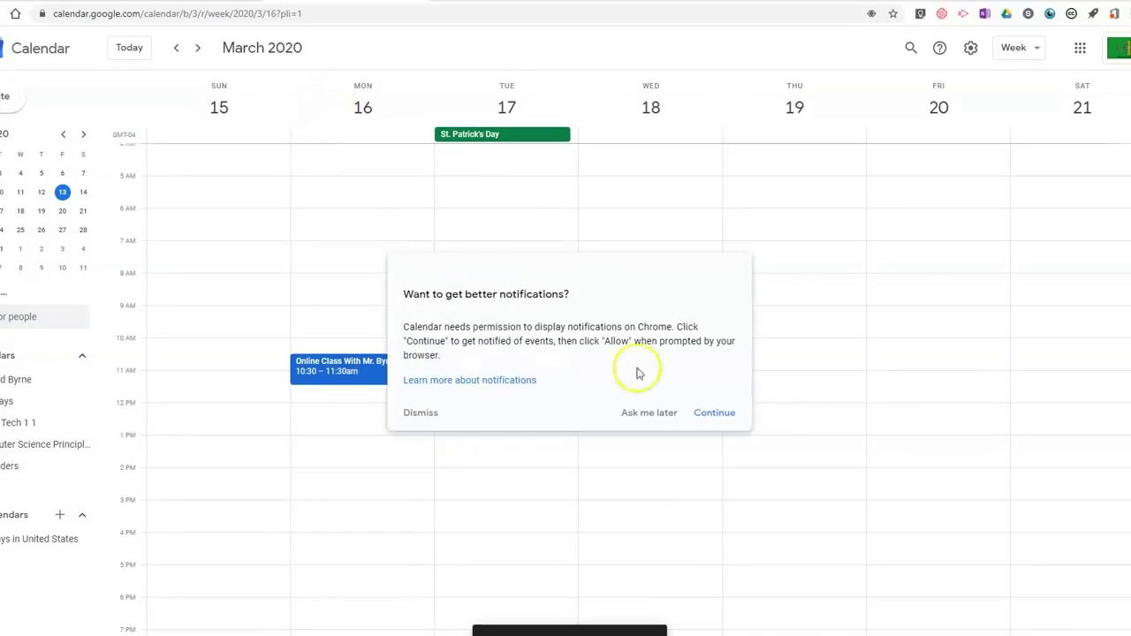
pyautogui.click(646, 413)
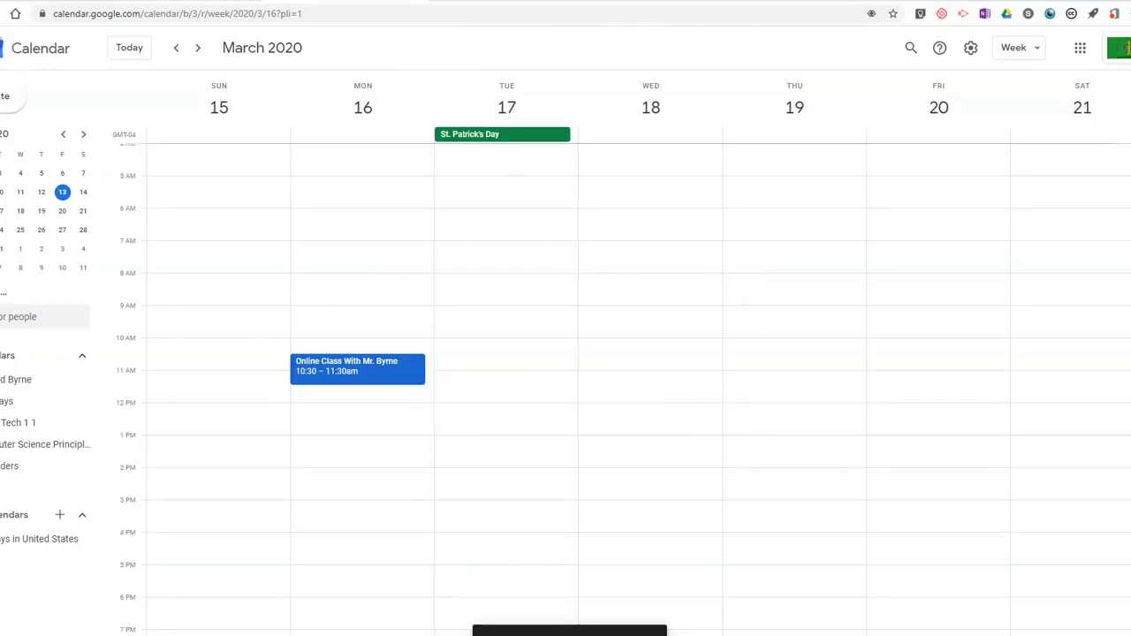
# - Switch to Google Classroom, open the Comp Tech 1 class and draft the announcement "Class on Monday" for all students
pyautogui.click(115, 2)
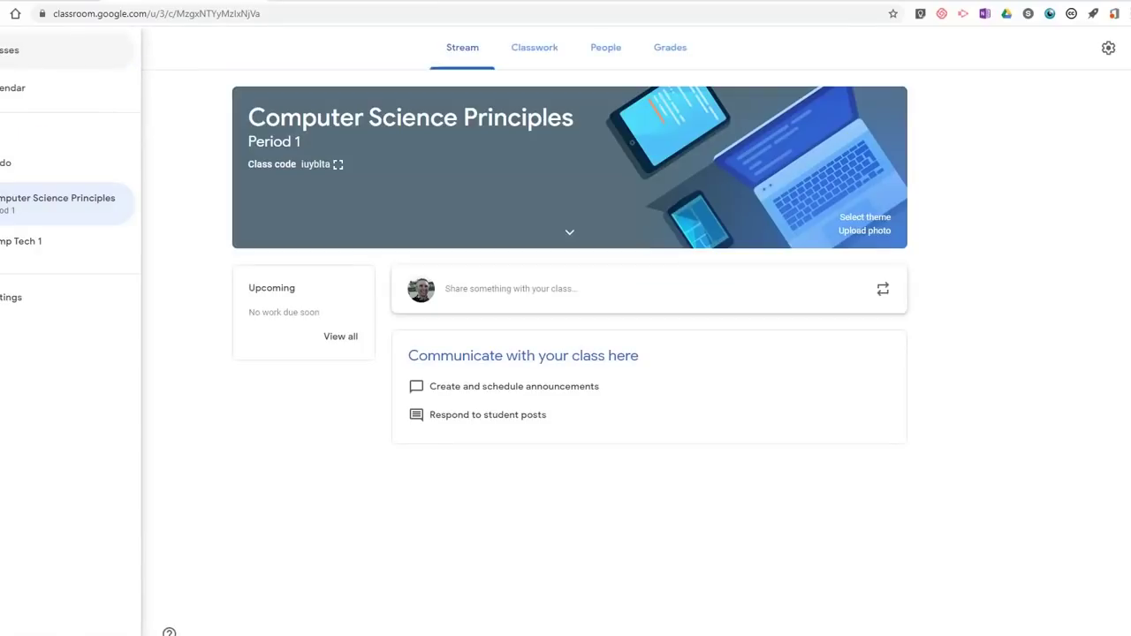
pyautogui.click(30, 247)
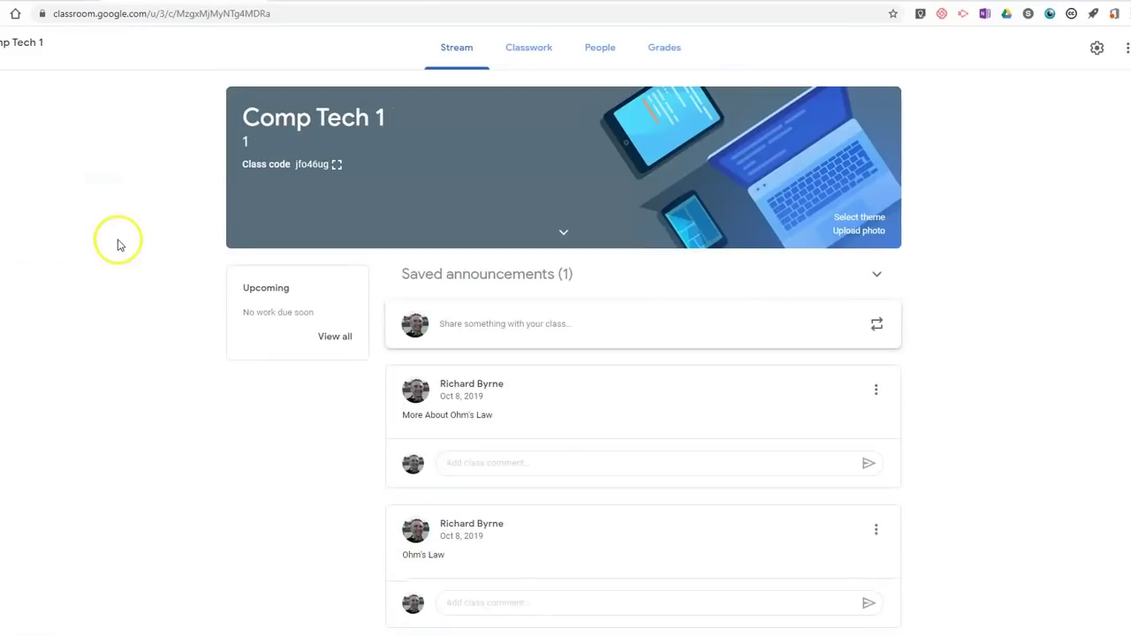
pyautogui.click(606, 328)
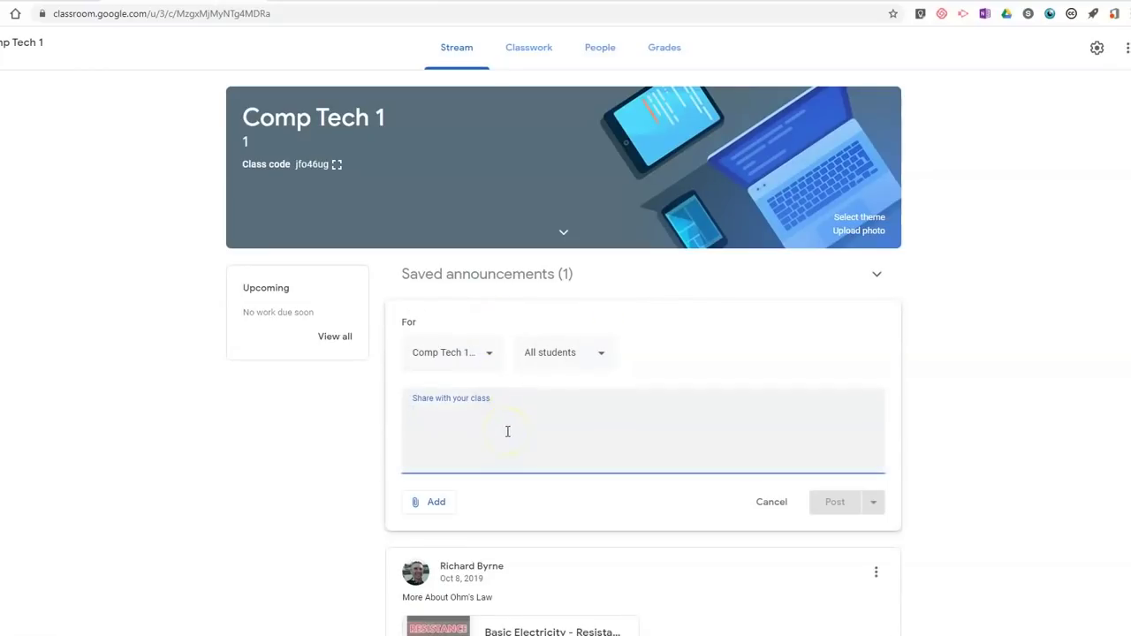
pyautogui.write('Class on ')
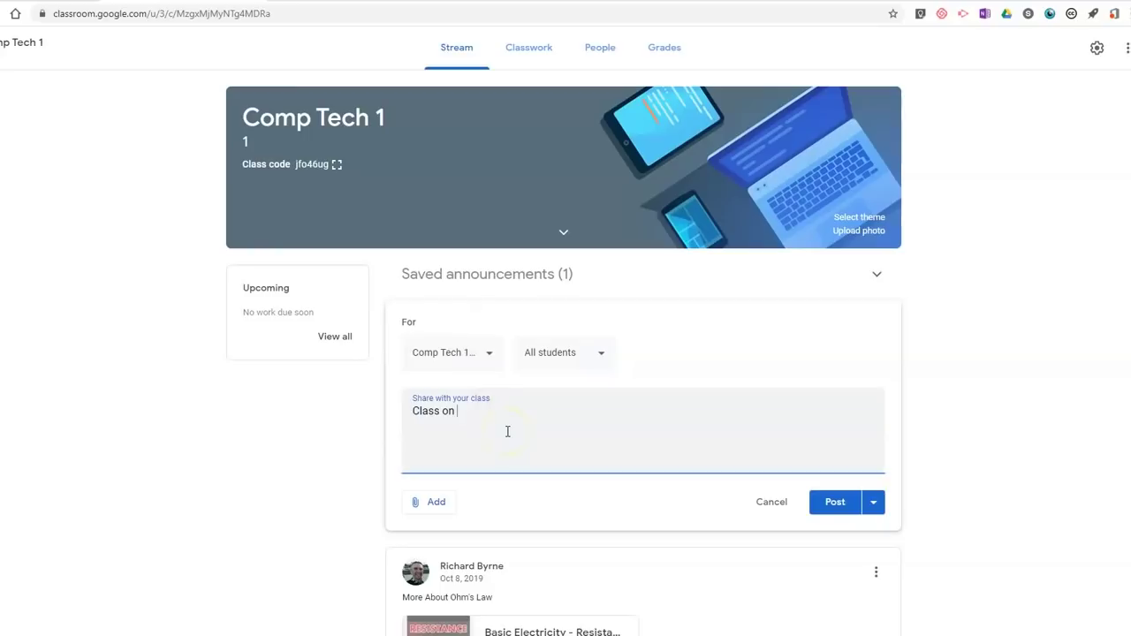
pyautogui.write('Monday')
# - Attach the copied Google Meet link to the "Class on Monday" announcement
pyautogui.click(432, 508)
pyautogui.click(432, 508)
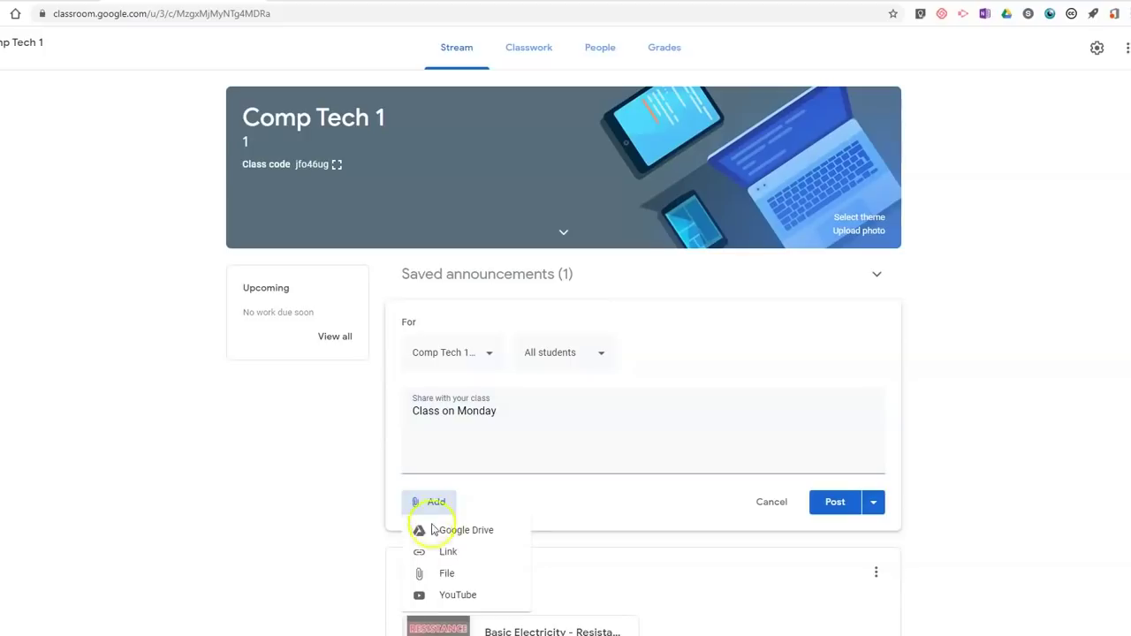
pyautogui.click(442, 555)
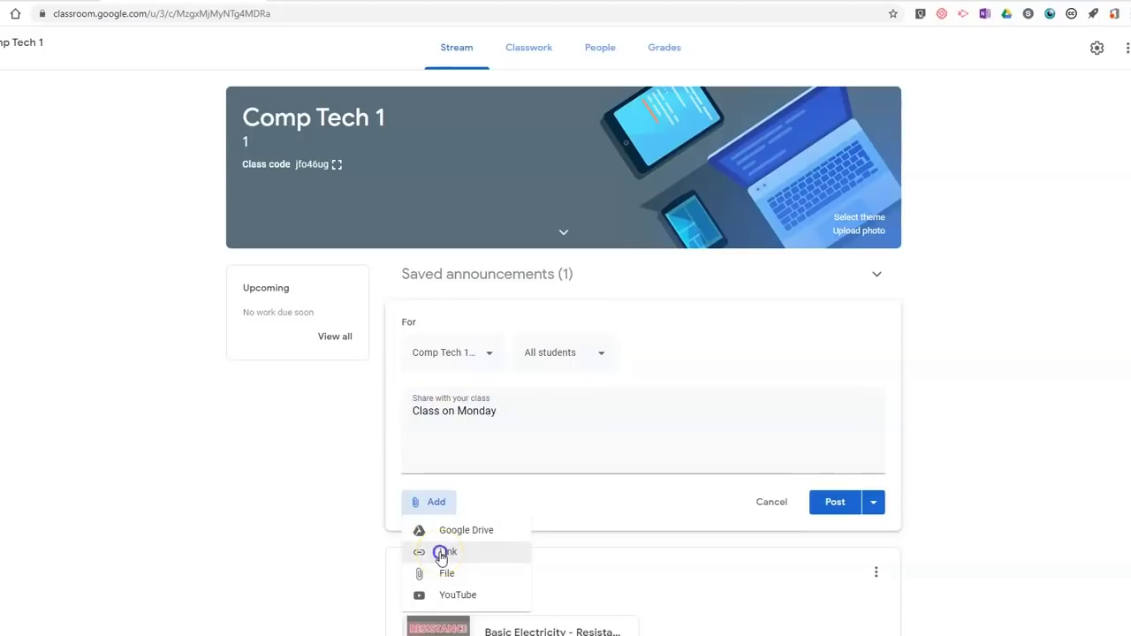
pyautogui.click(512, 333)
pyautogui.hotkey('ctrl', 'v')
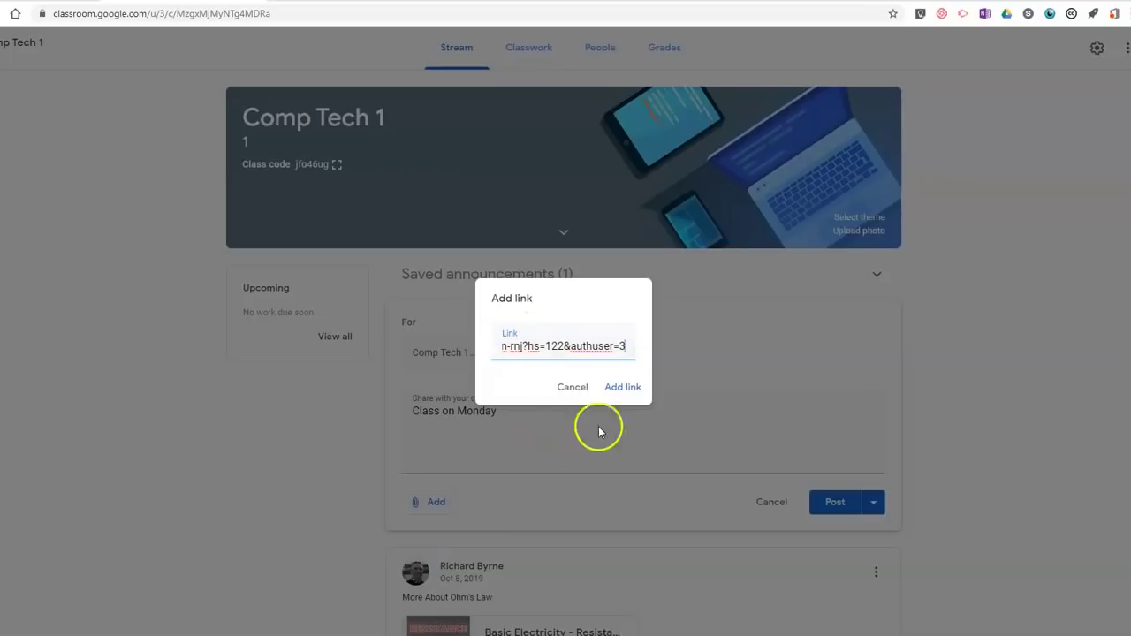
pyautogui.click(629, 389)
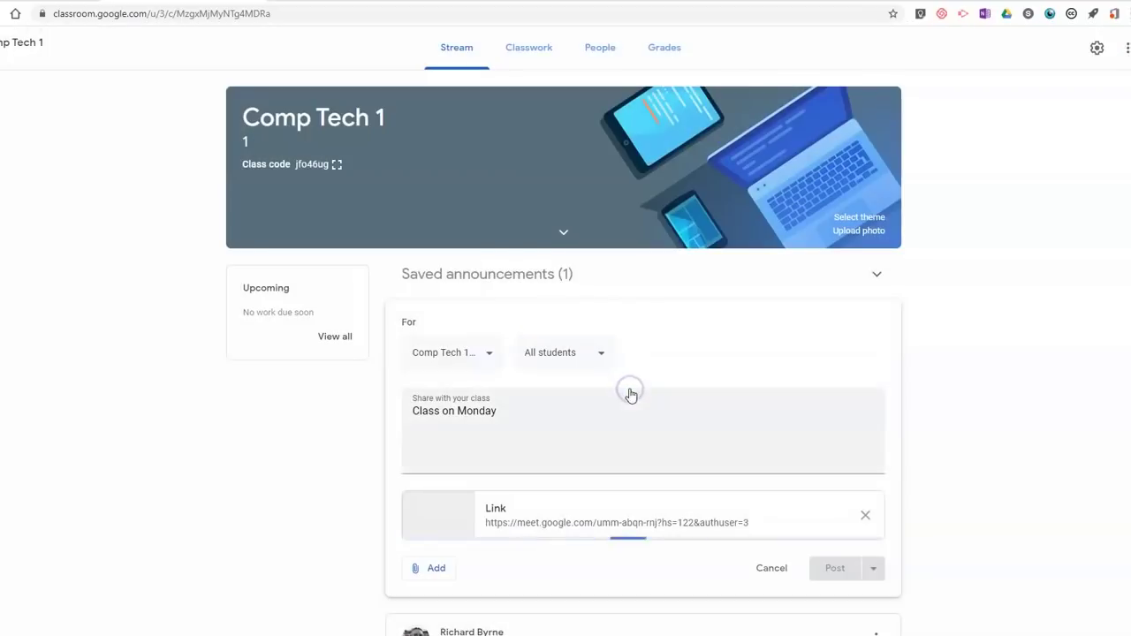